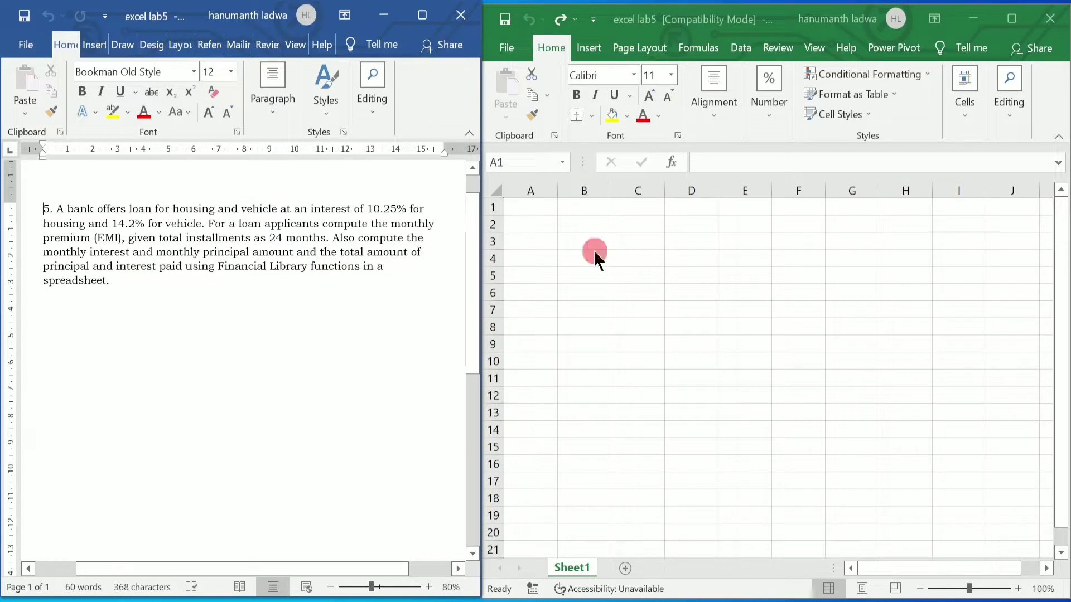
Step: Clear a stray entry in A6 and enter the title 'bank loan' in E2
click(544, 212)
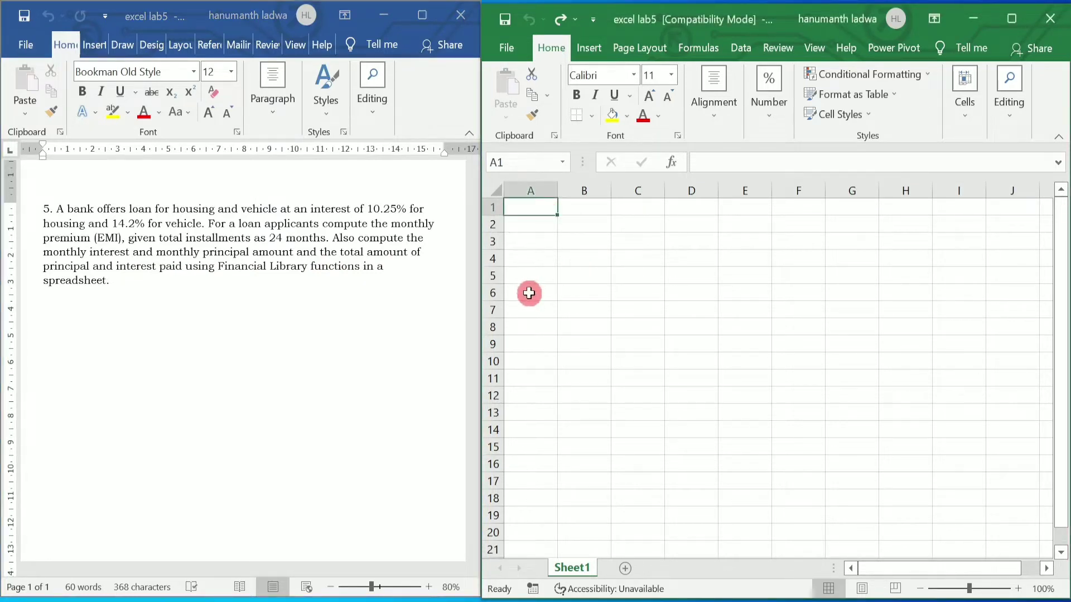
key(Right)
key(Right)
key(Right)
key(Right)
key(Right)
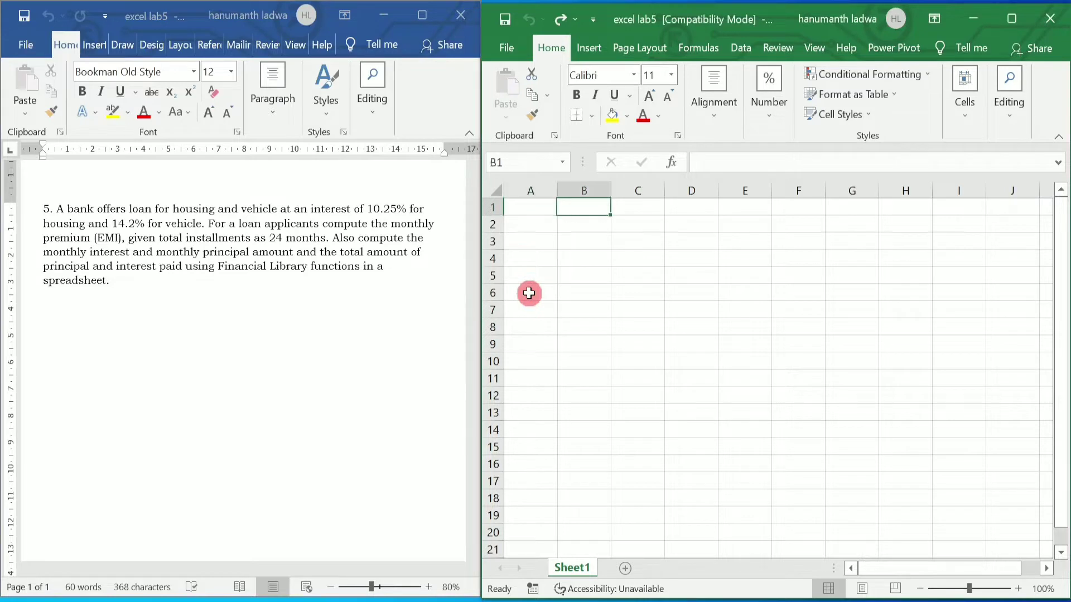
click(528, 292)
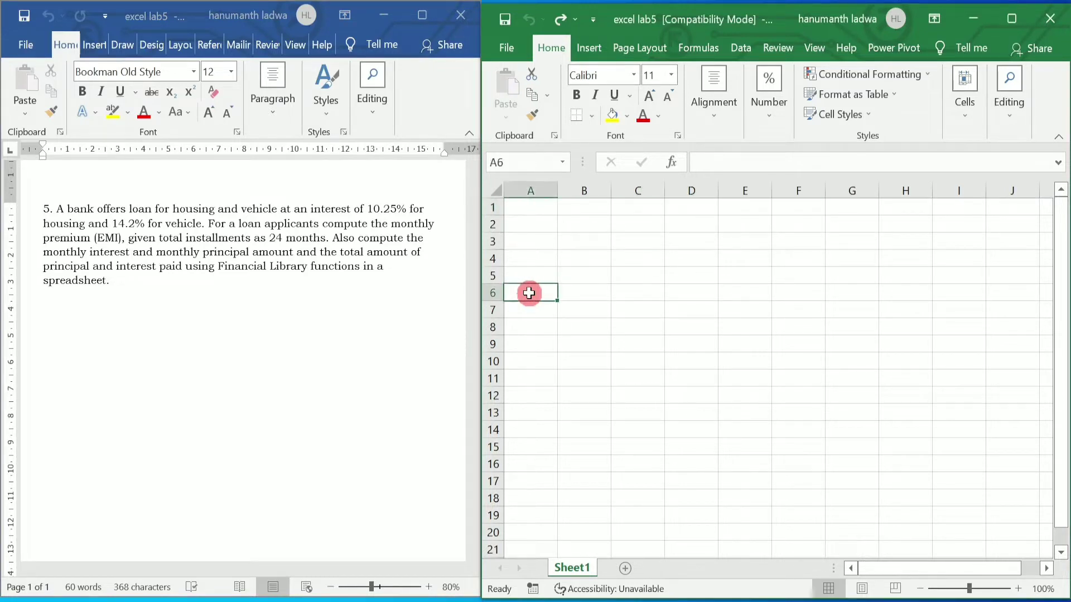
text(n)
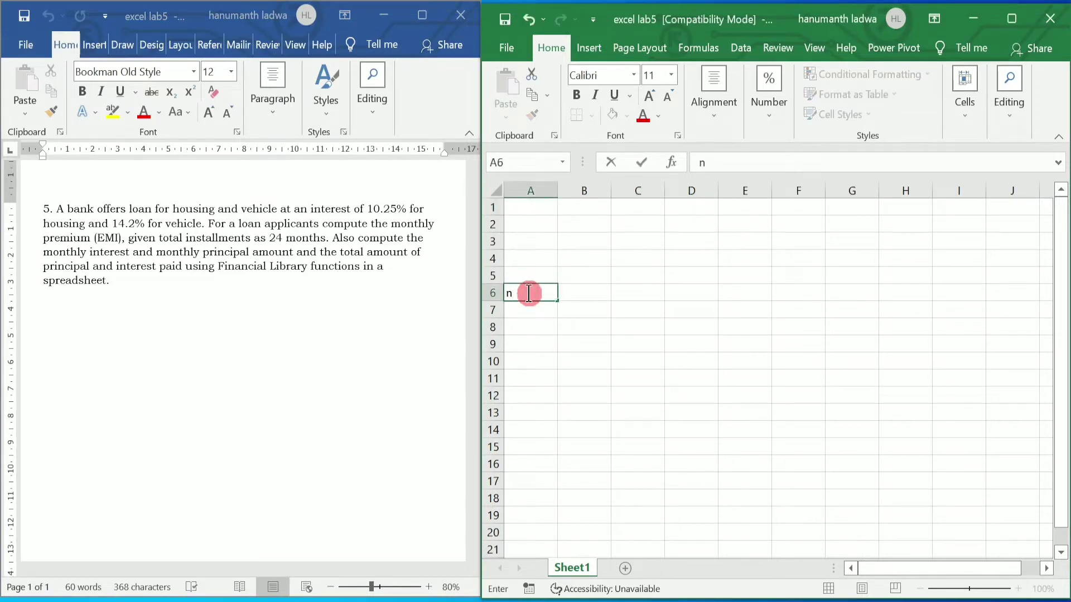
key(BackSpace)
click(745, 219)
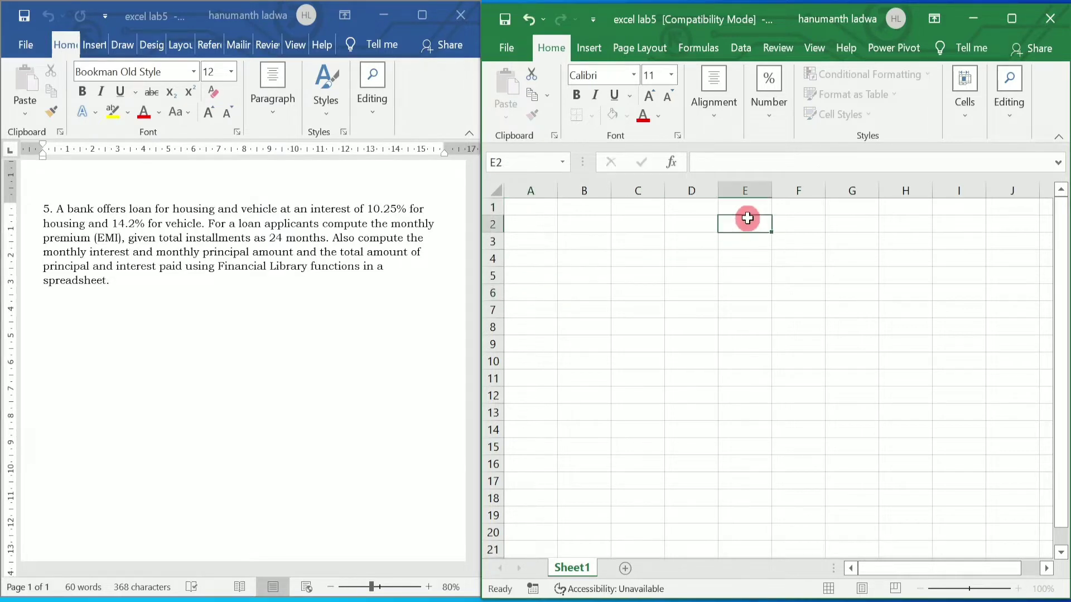
text(bank loan)
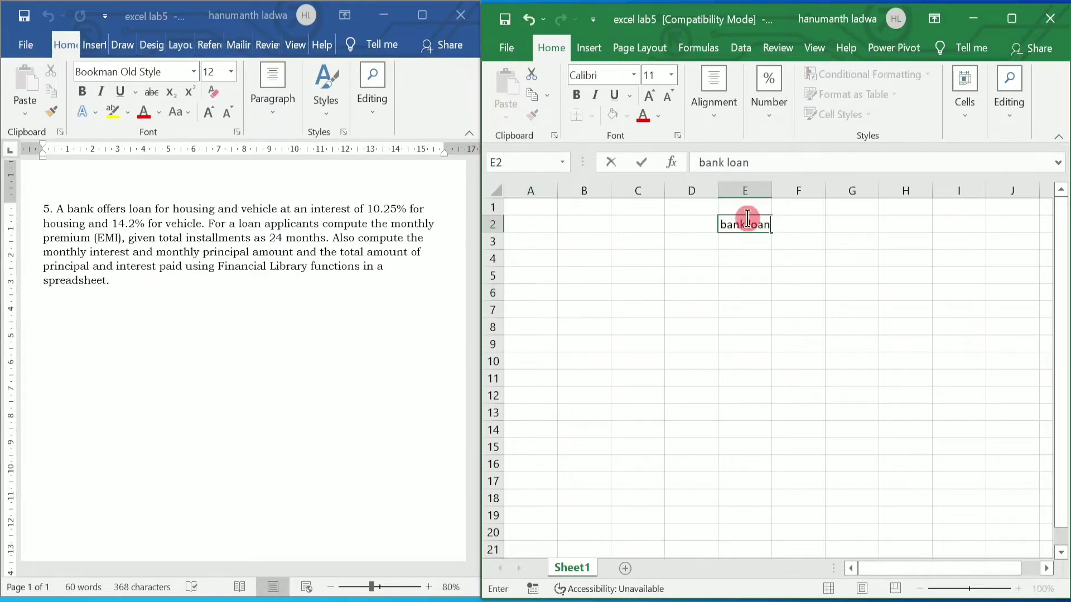
key(Return)
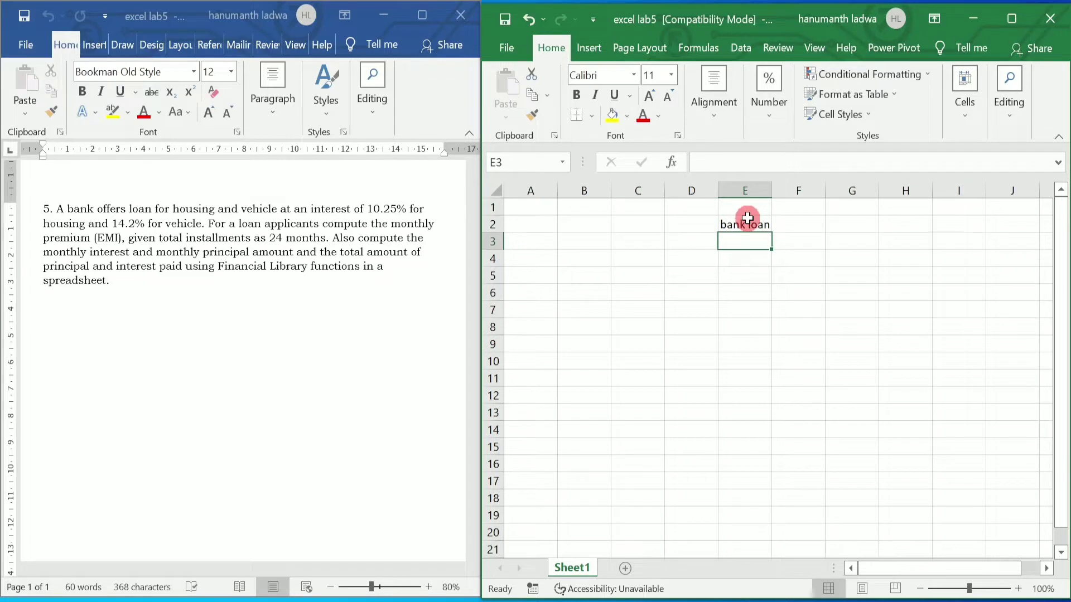
Step: Enter headings 'Loan' in A3, 'vehicle loan' in C3, 'home loan' in F3, and 'rate' in A4
key(Left)
key(Left)
key(Left)
key(Left)
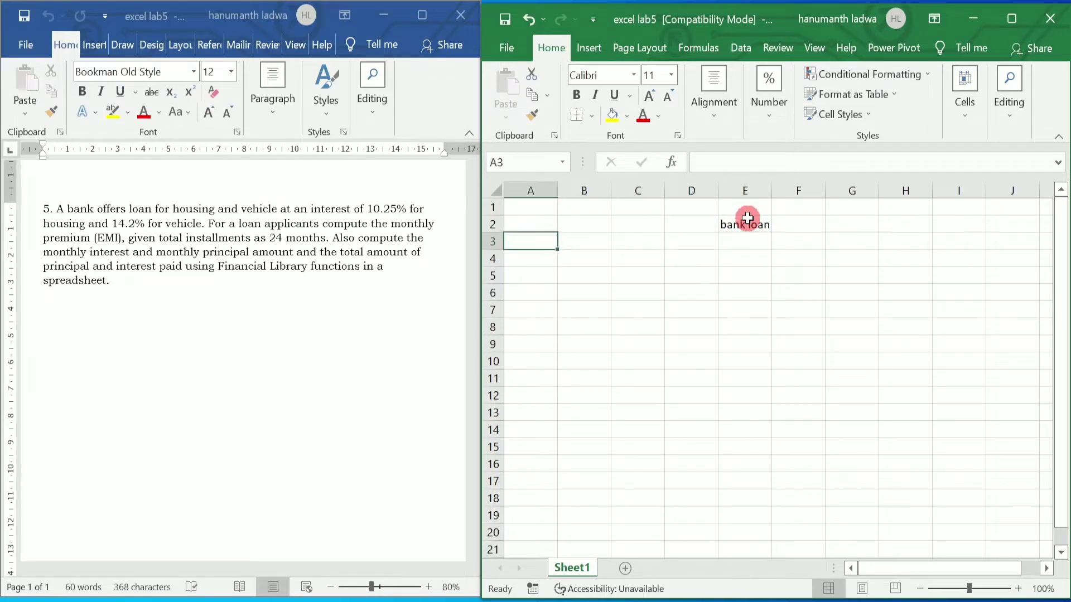
text(Loan)
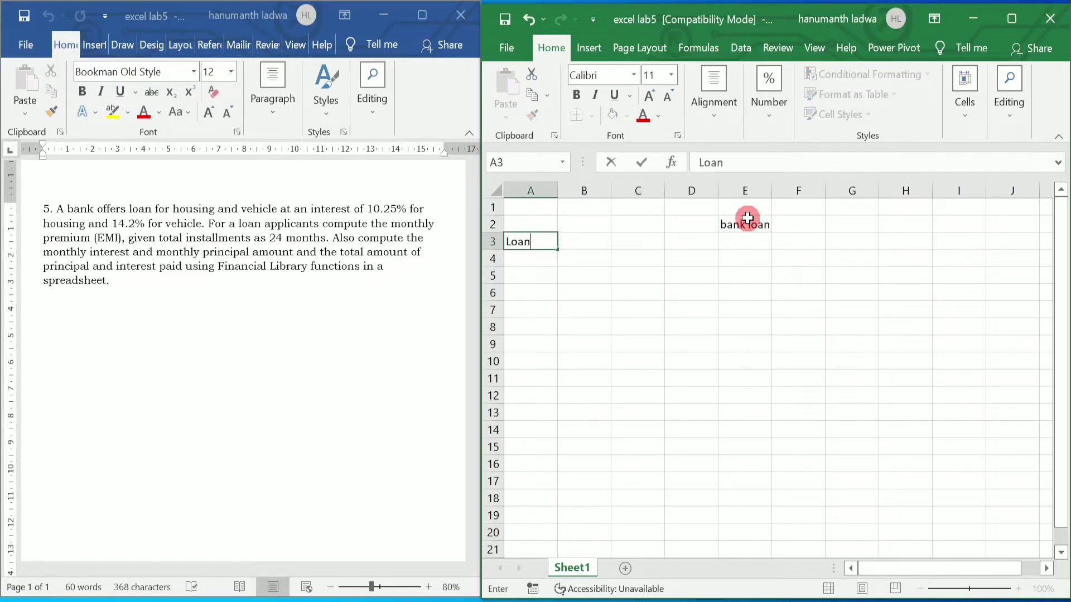
key(Tab)
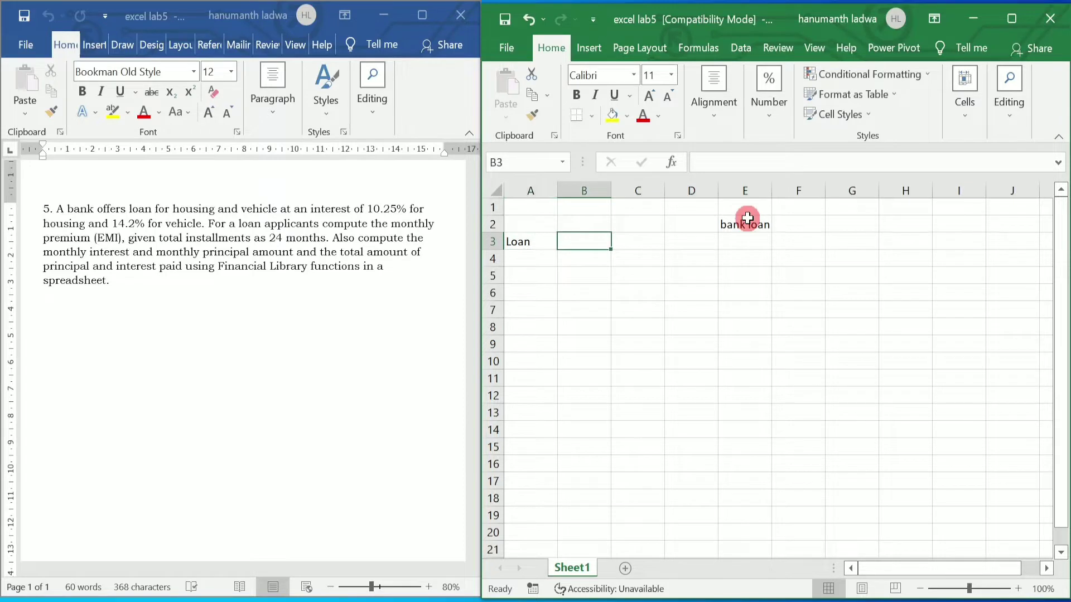
key(Right)
text(ve)
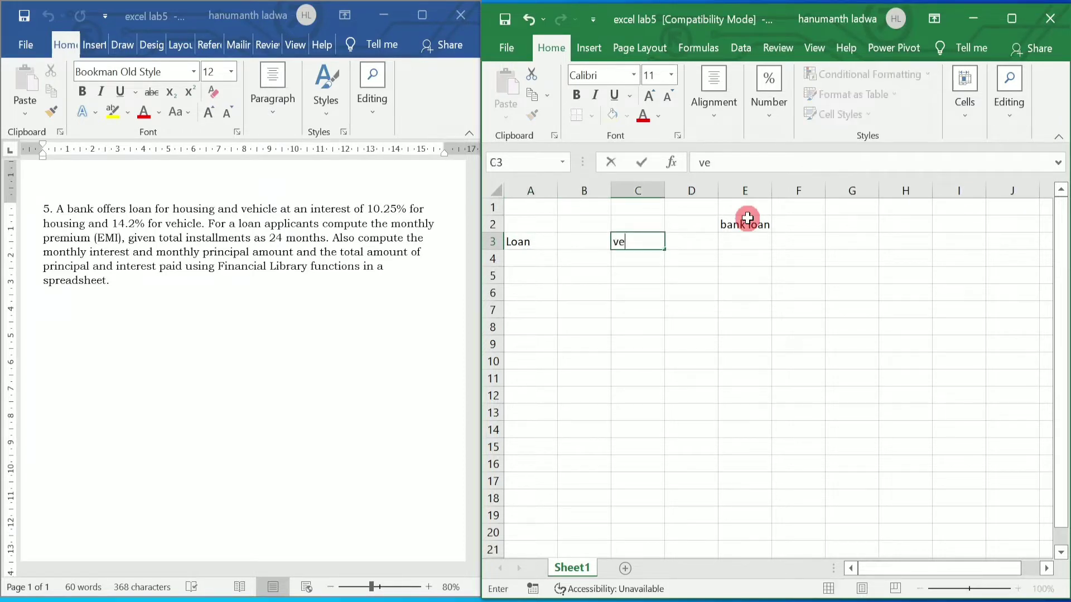
text(hicle loan)
key(Tab)
key(Tab)
key(Tab)
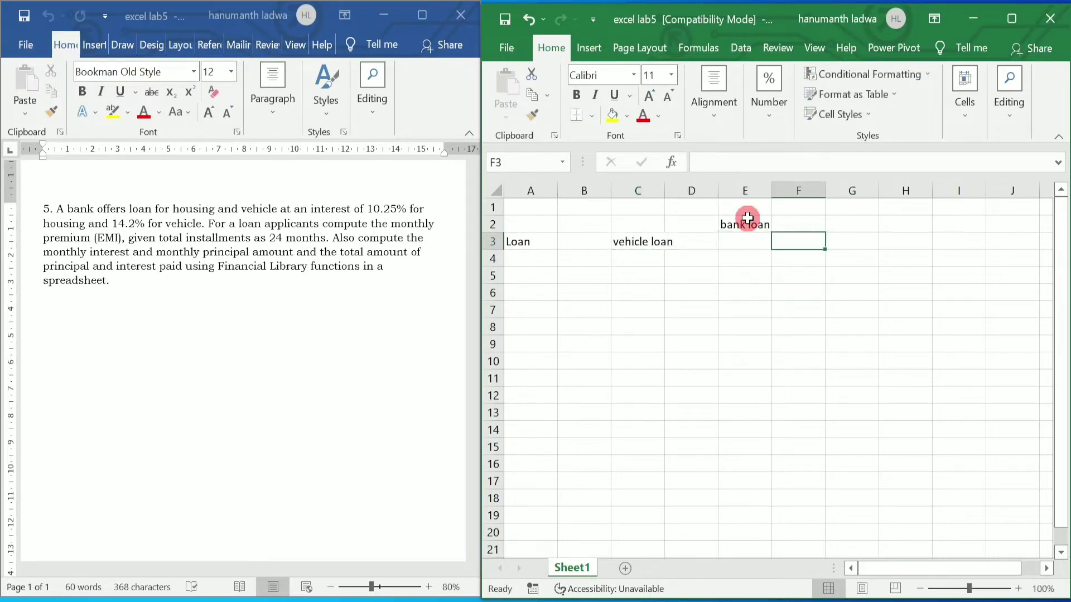
text(ho)
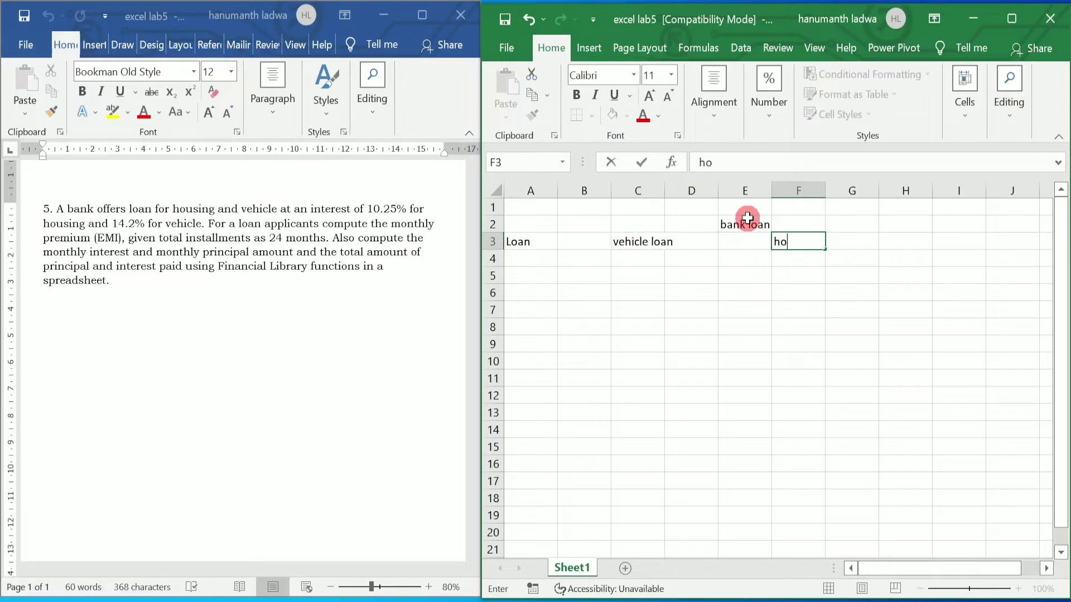
text(me loan)
key(Return)
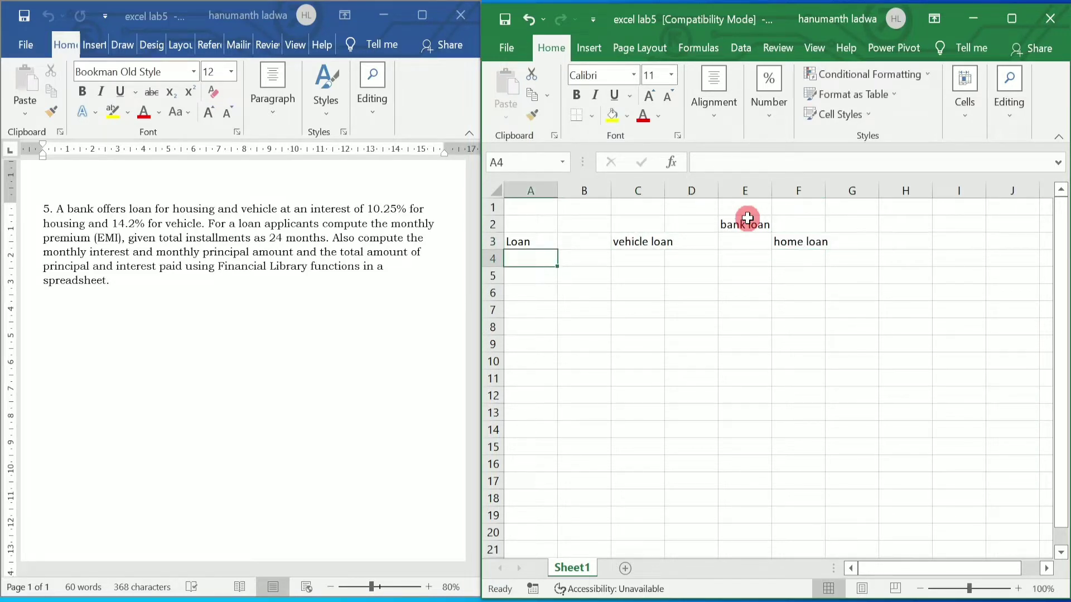
text(rate)
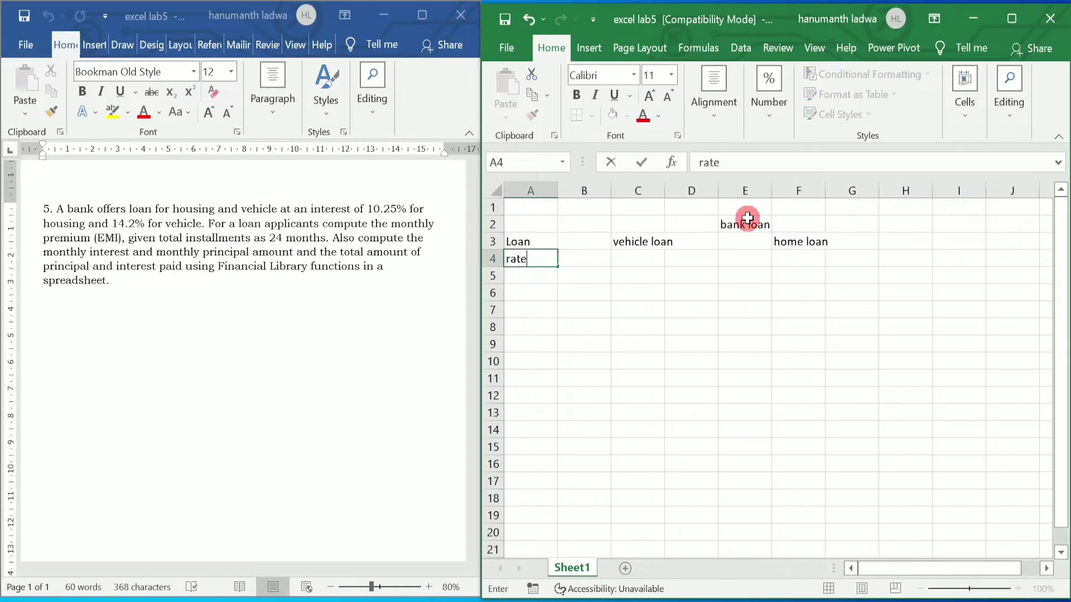
key(Tab)
key(Tab)
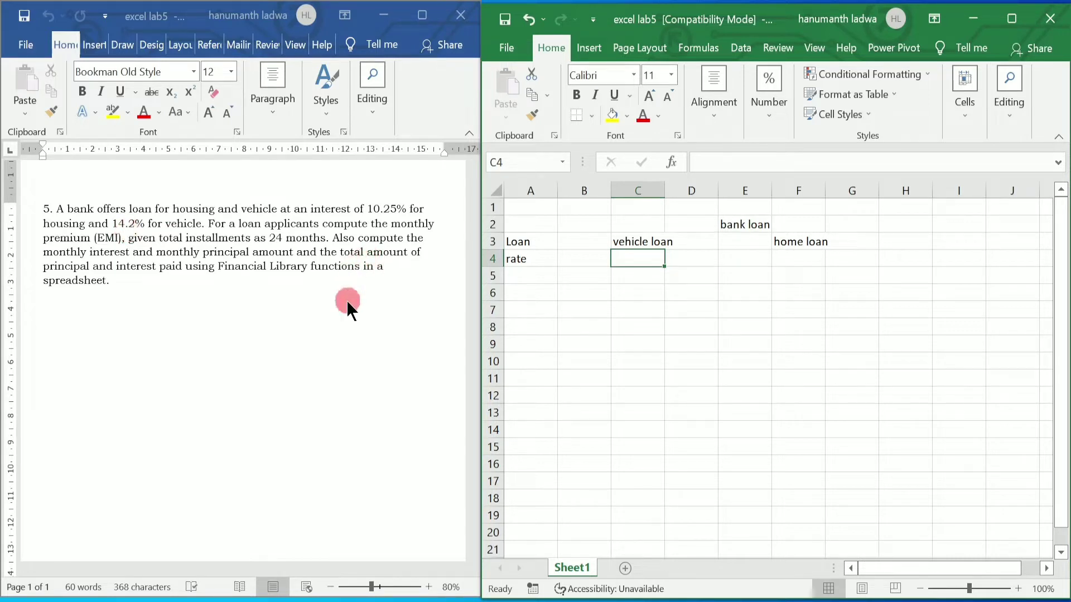
Step: Enter the 14.20% vehicle loan rate and a 'no of installments' row with 24
text(14.2)
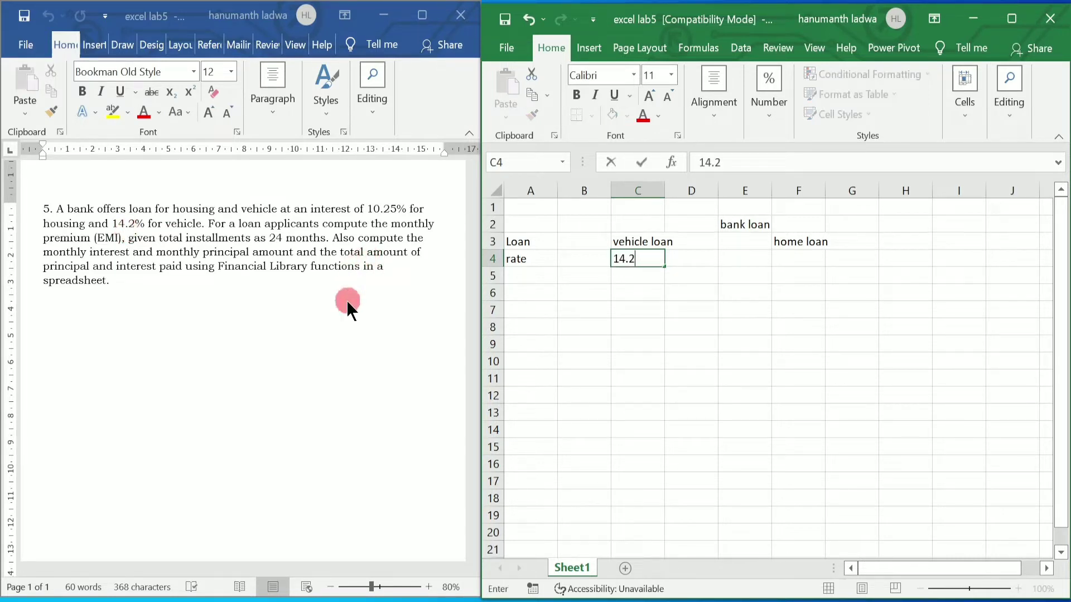
text(0%)
key(Return)
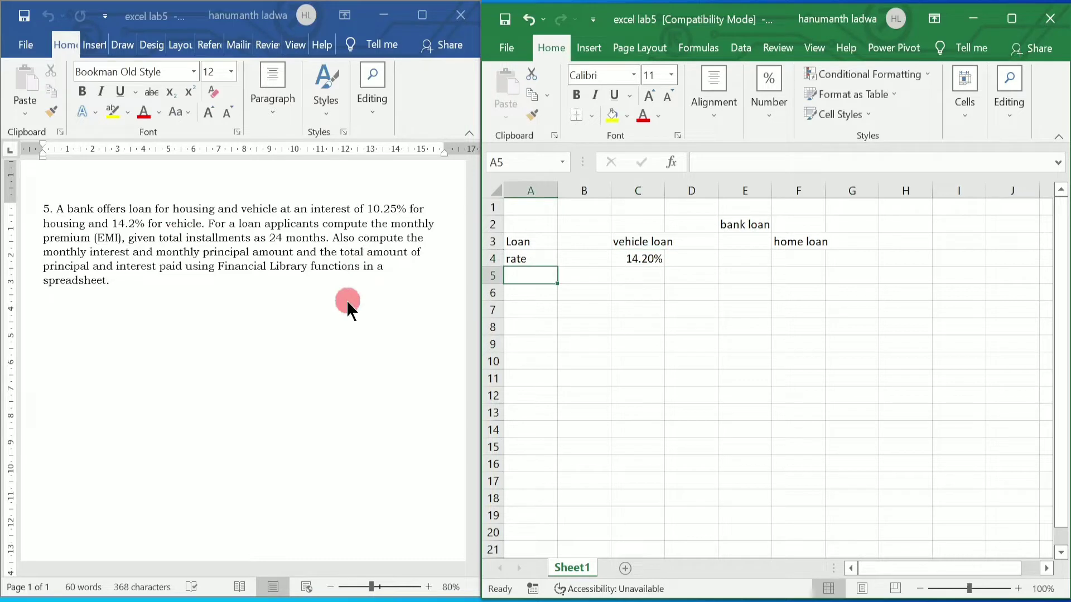
text(no )
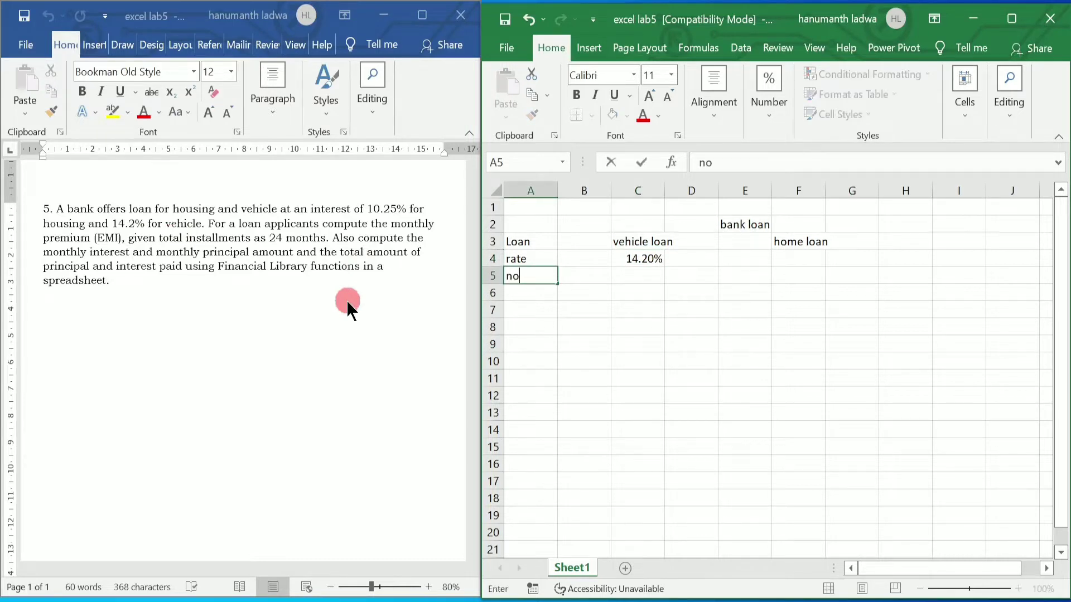
text(of installment)
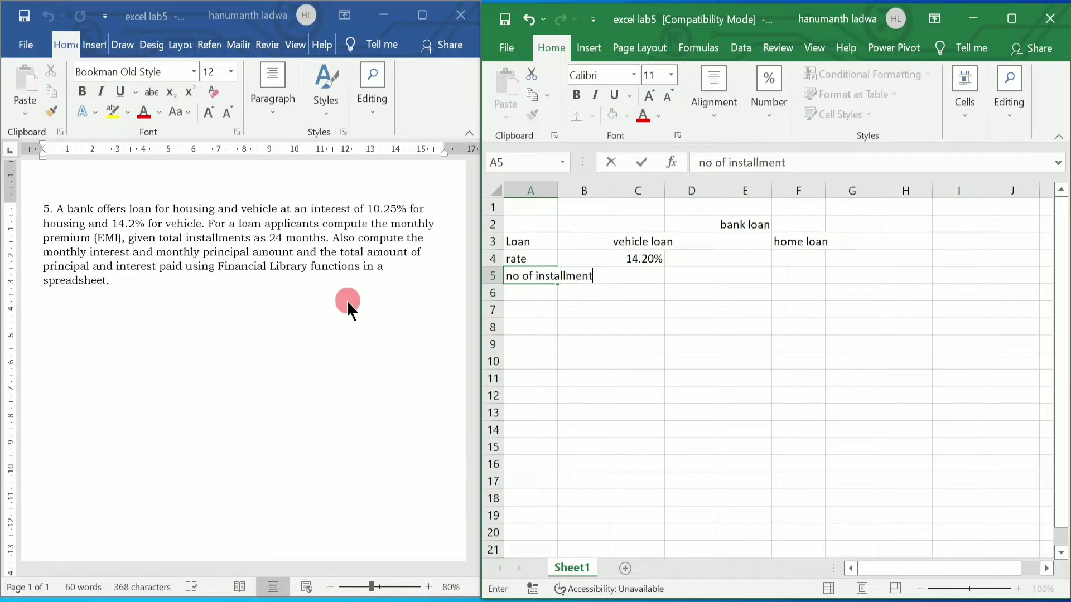
text(s)
key(Tab)
key(Tab)
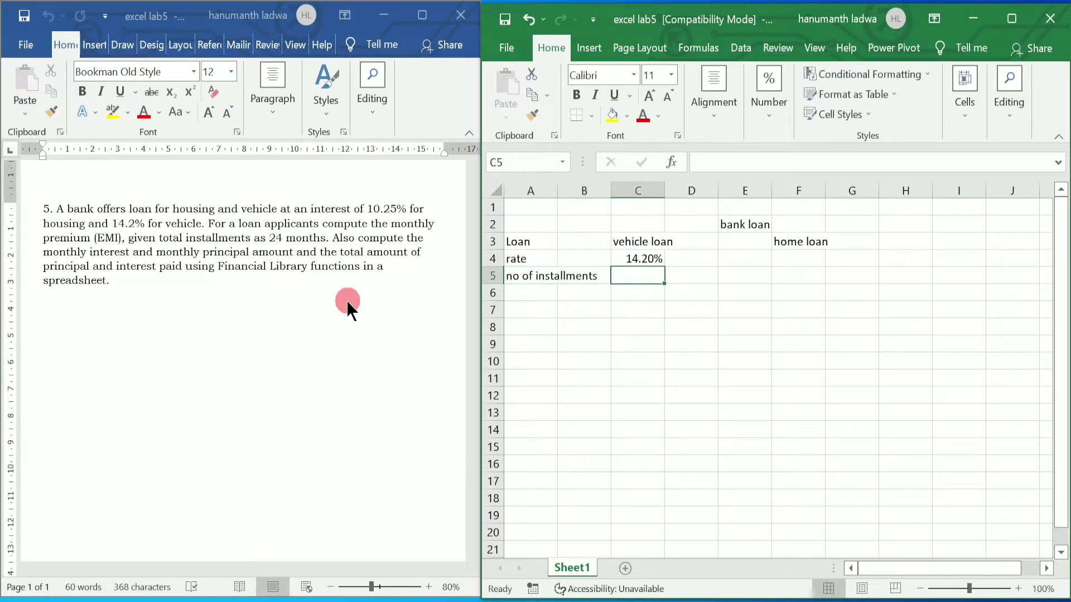
text(24)
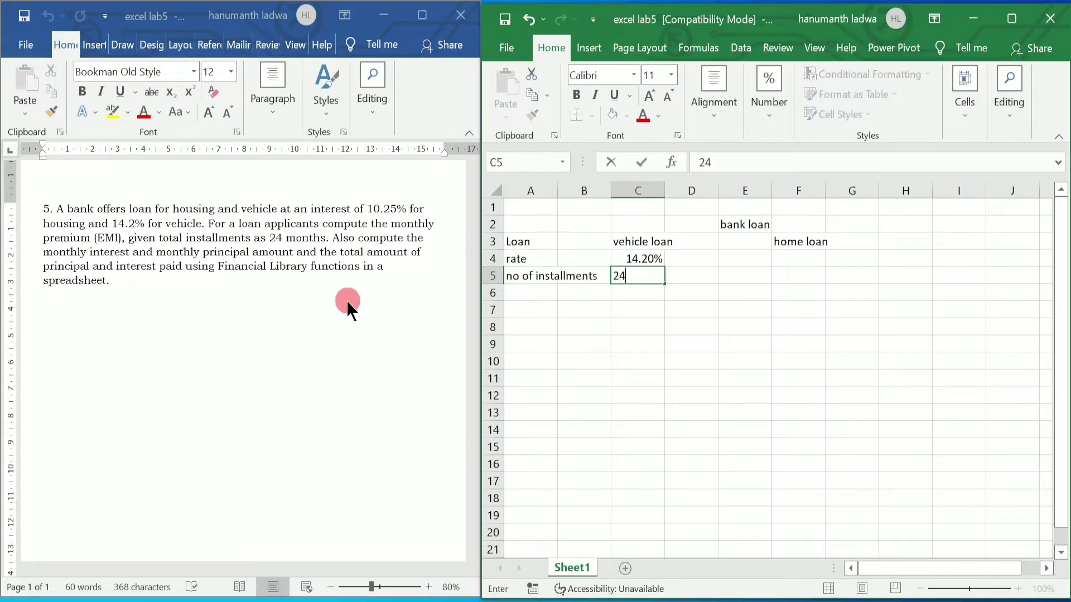
key(Return)
Step: Add a 'principal amount' row with 80000 for the vehicle loan
key(Left)
key(Left)
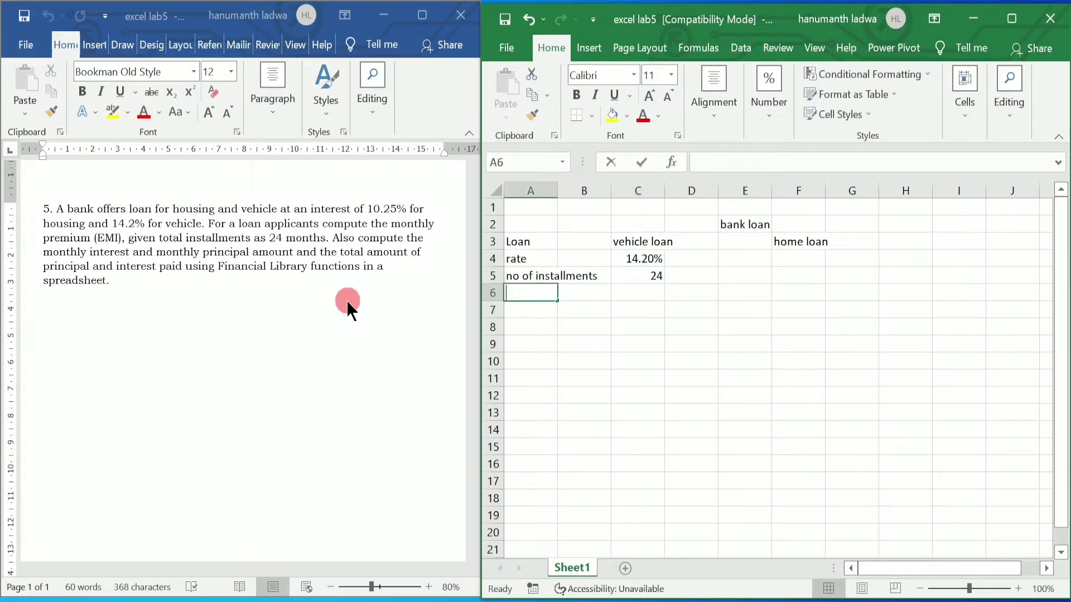
text(princip)
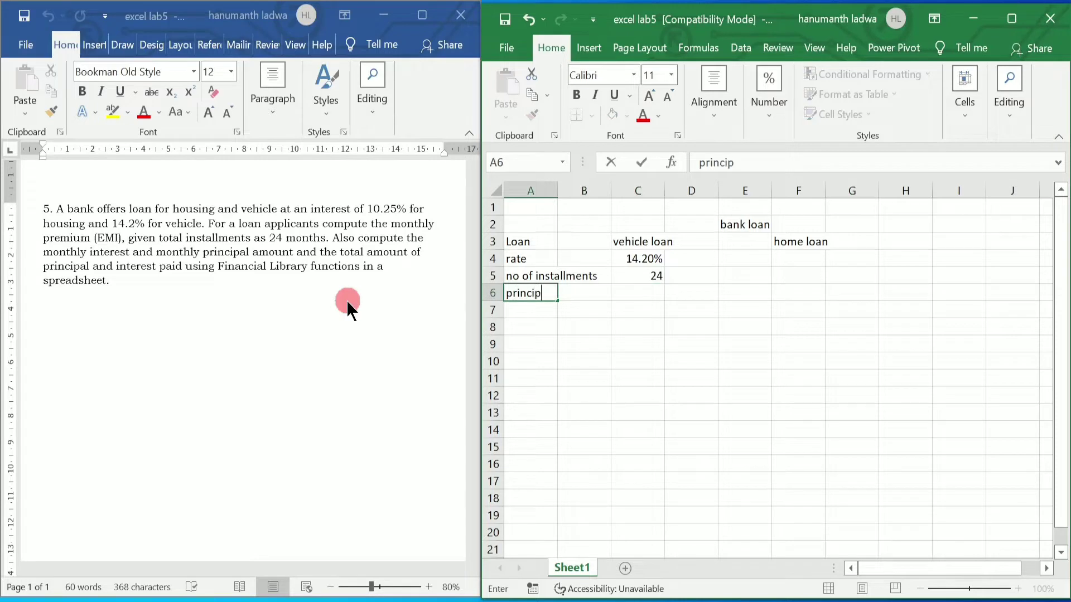
text(al amount)
key(Tab)
key(Tab)
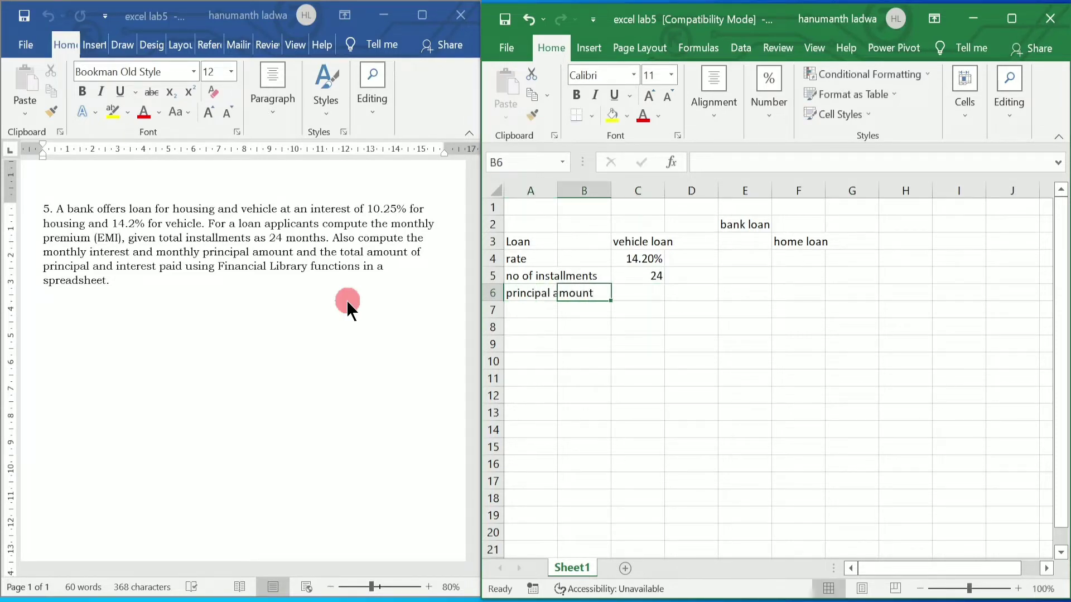
text(80000)
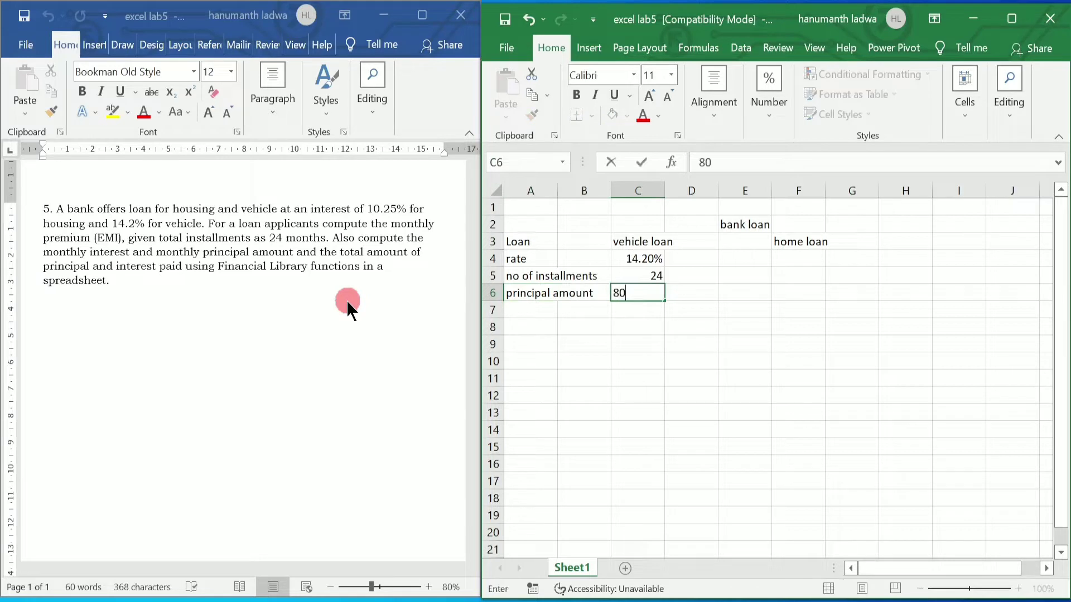
key(Return)
Step: Add a 'balance left at the end' row in A7 with 0 in C7
key(Left)
key(Left)
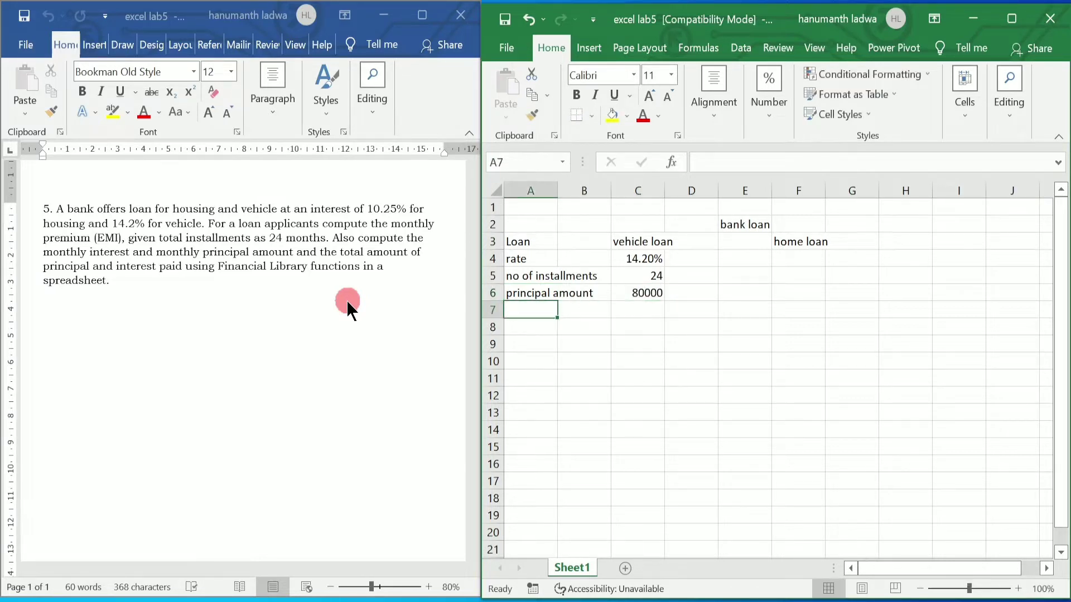
text(p)
key(BackSpace)
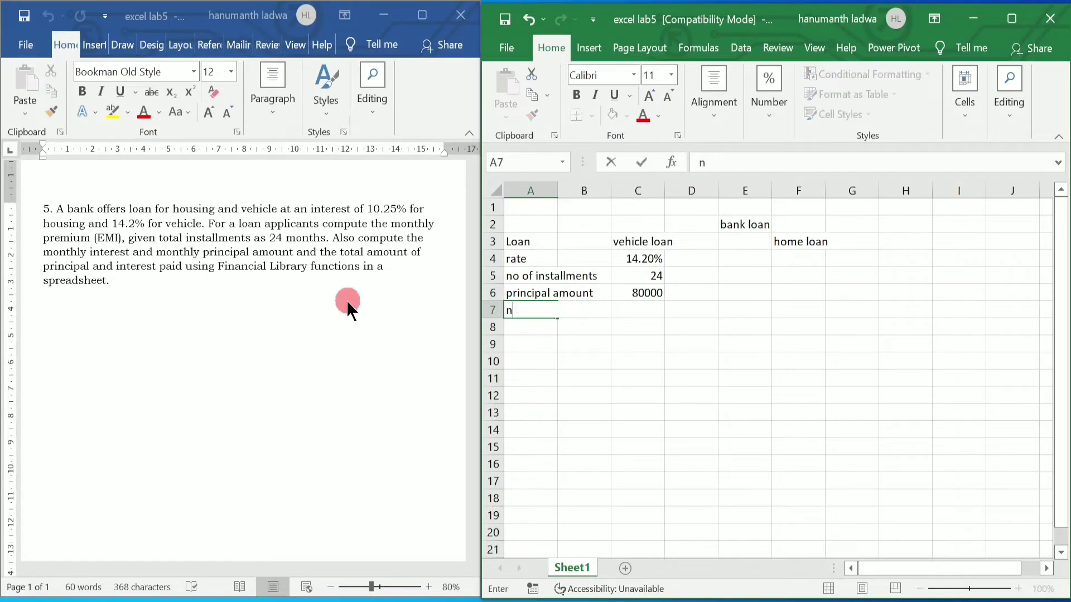
key(BackSpace)
text(ban)
key(BackSpace)
text(lance left at the e)
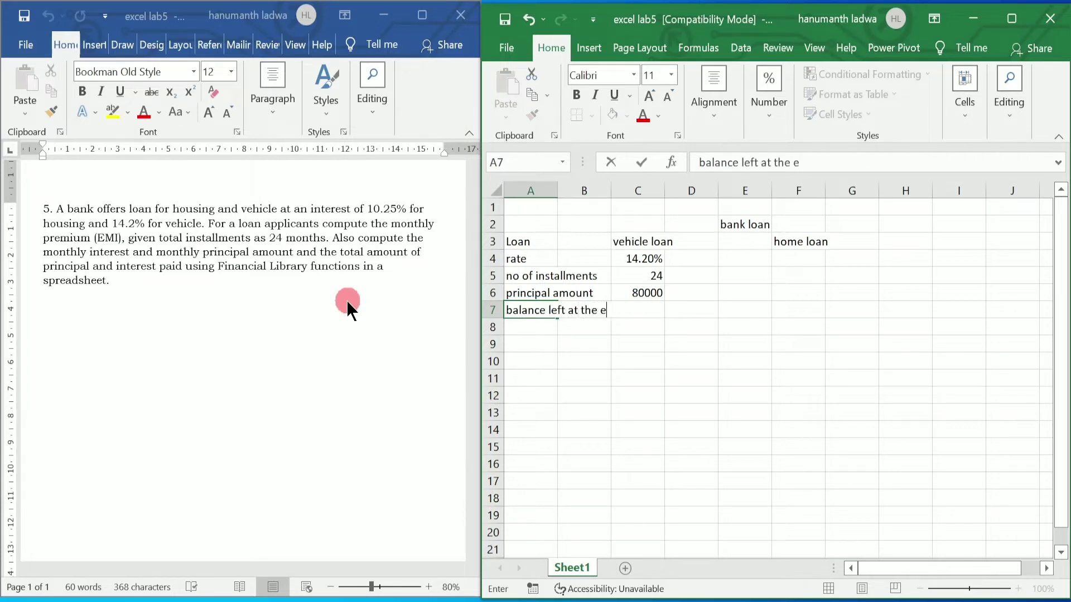
text(nd)
key(Tab)
key(Tab)
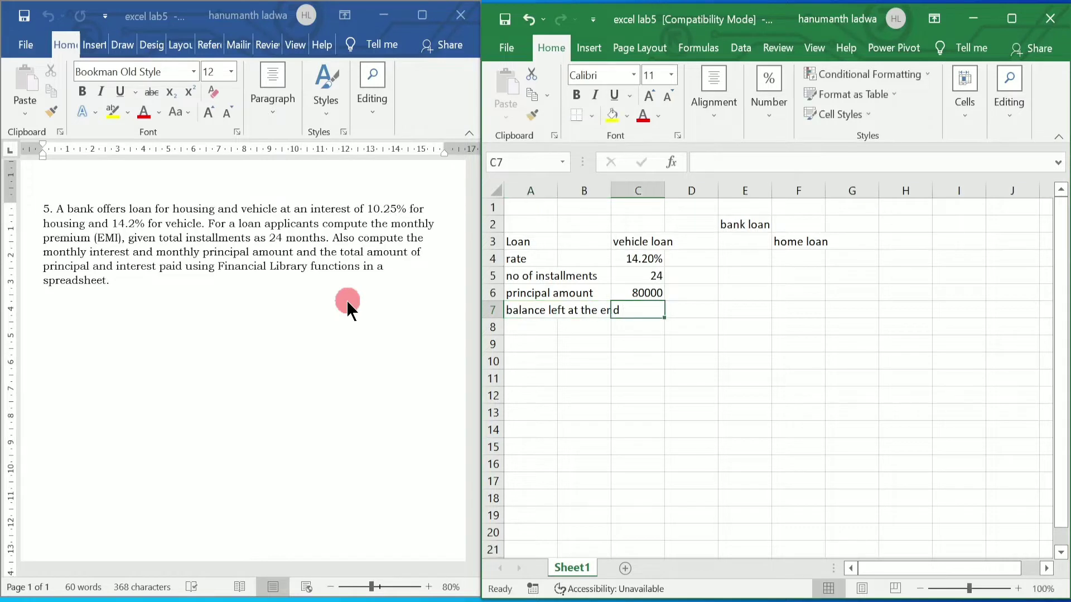
text(0)
key(Return)
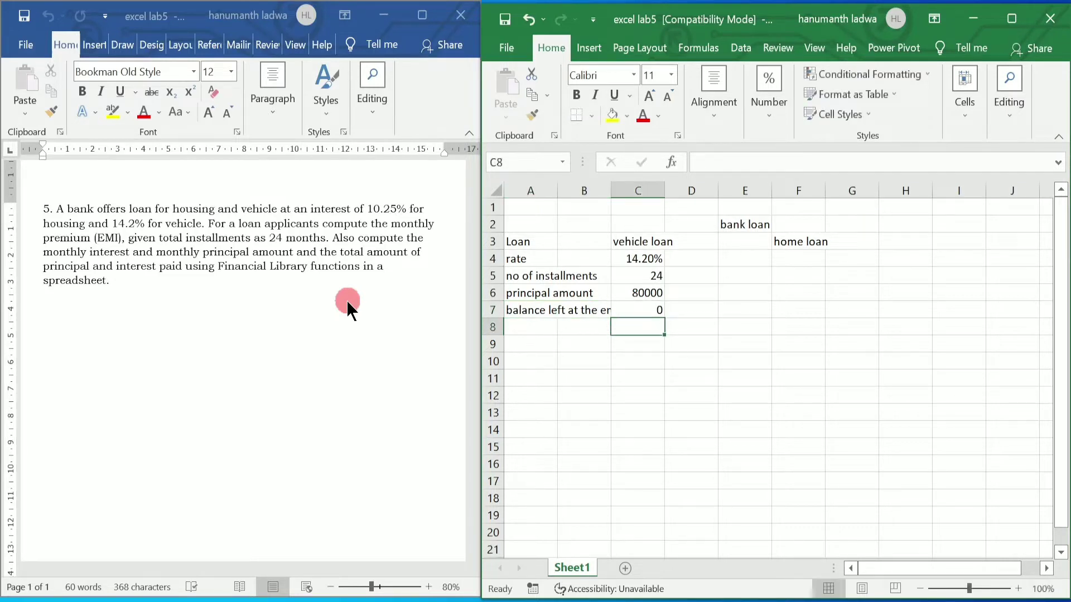
Step: Add a 'payment at the beginning' row in A8 with 0 in C8
key(Left)
key(Left)
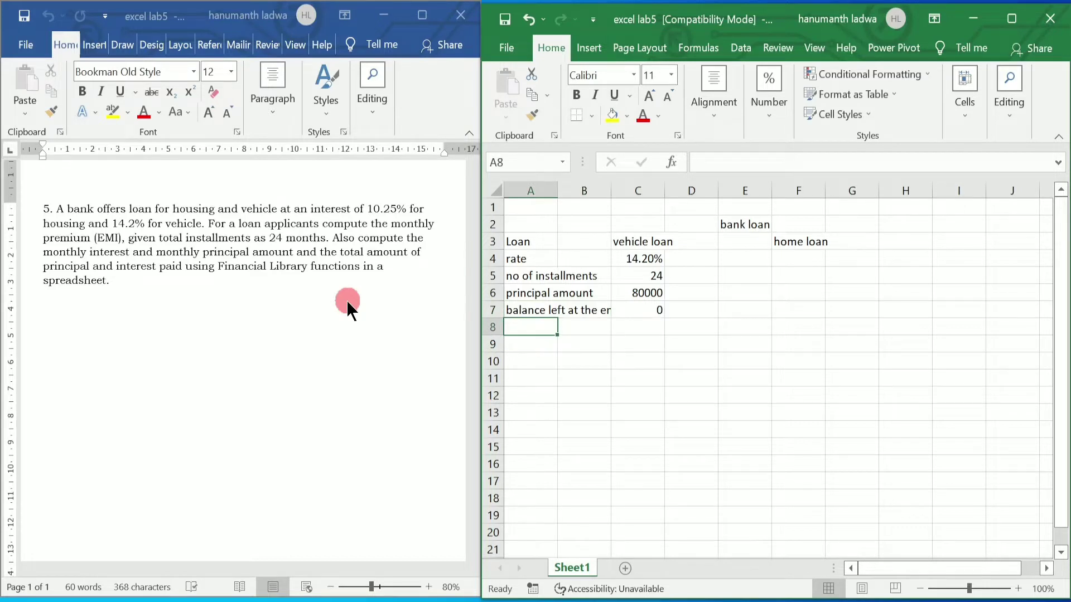
text(payme)
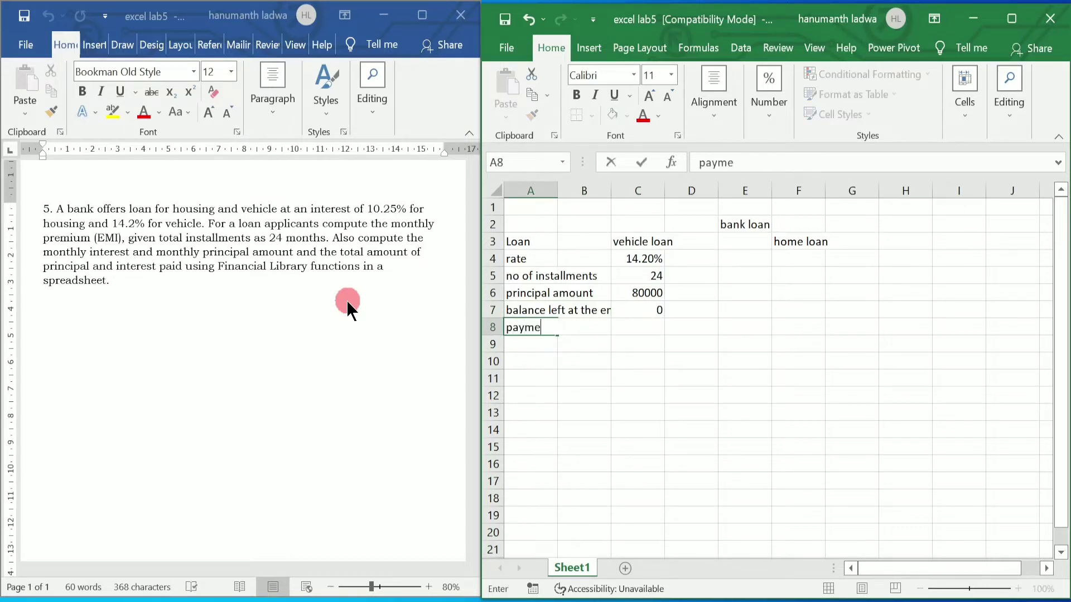
text(nt at the beginning)
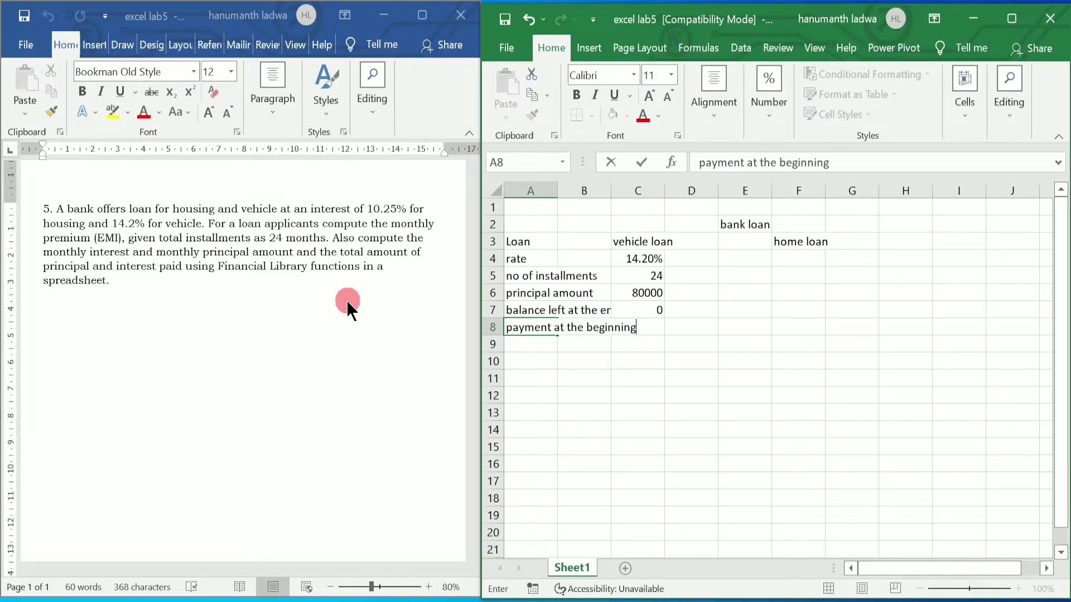
key(Tab)
key(Tab)
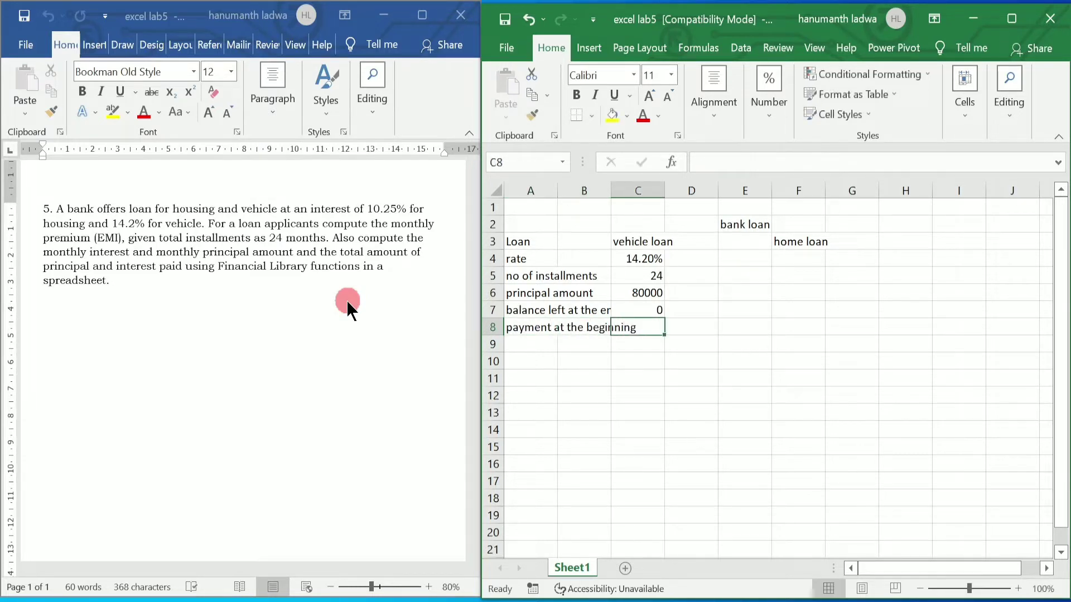
text(0)
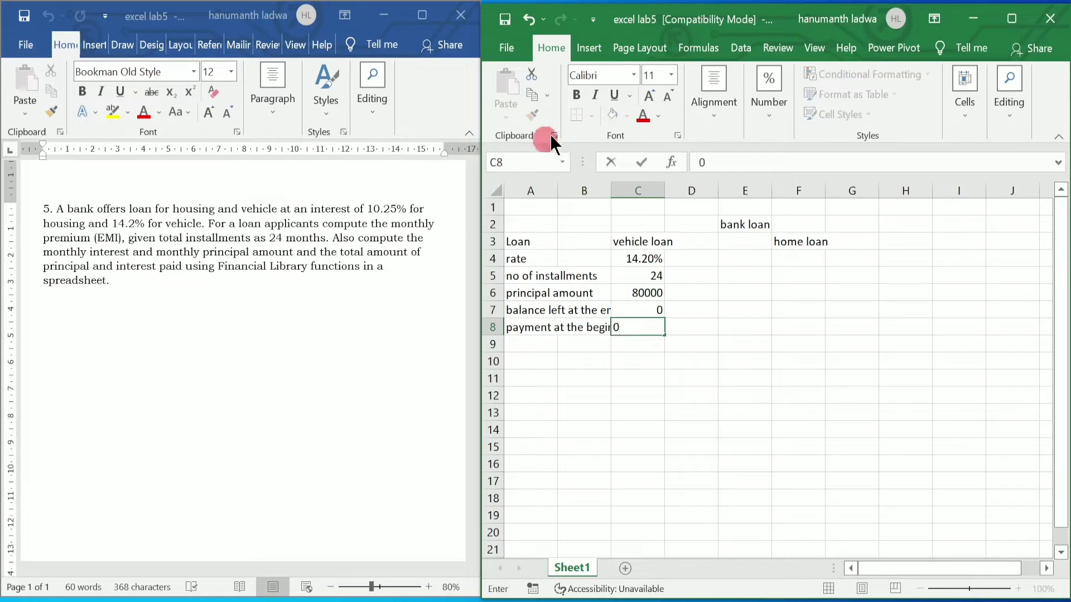
Step: Widen column B so the row labels show in full
click(614, 190)
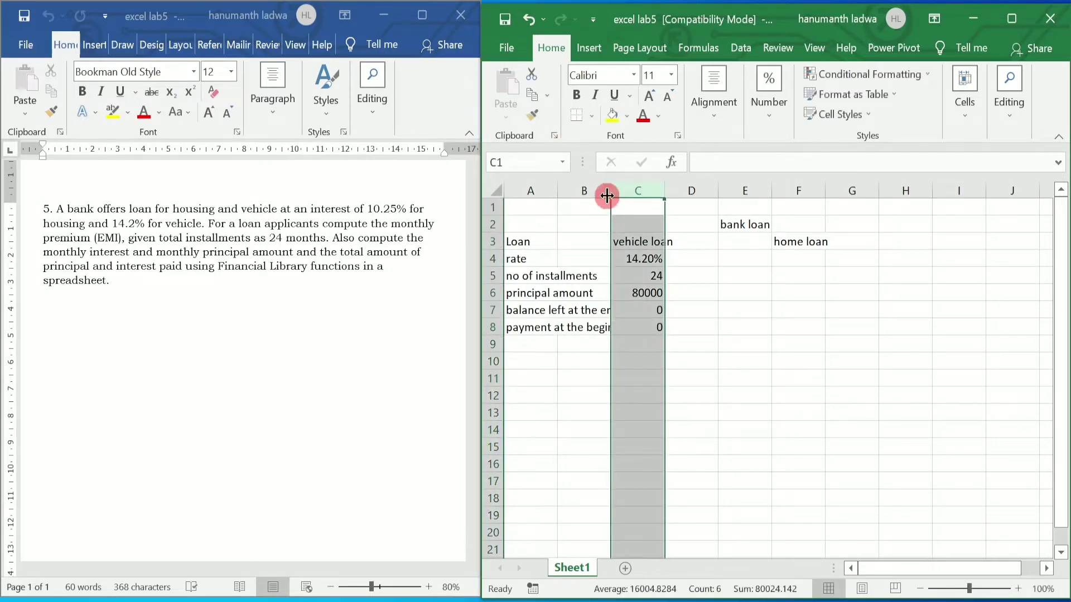
click(603, 204)
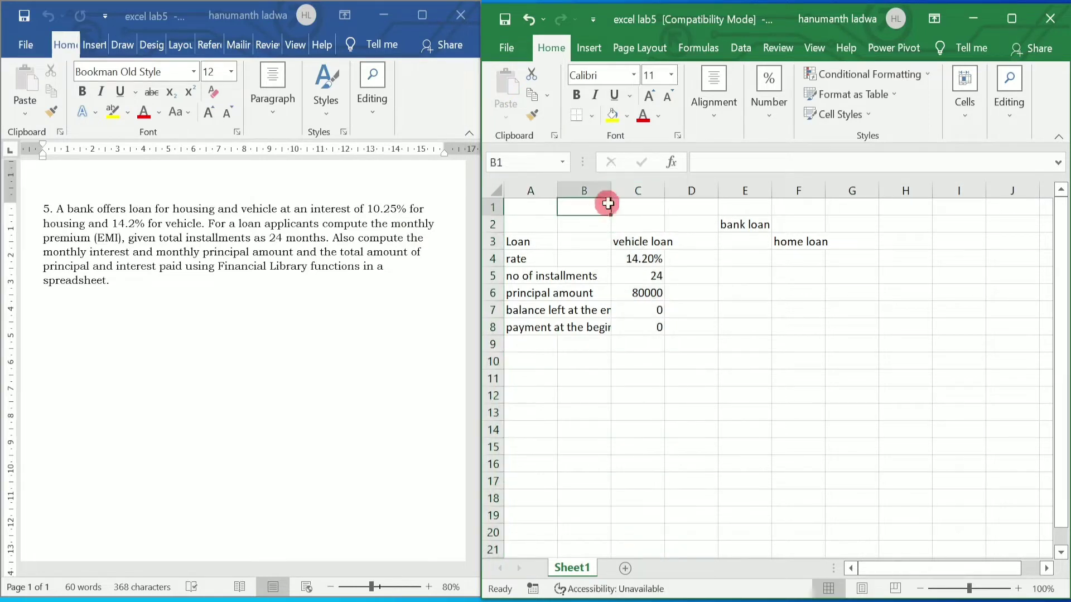
drag(613, 193, 638, 193)
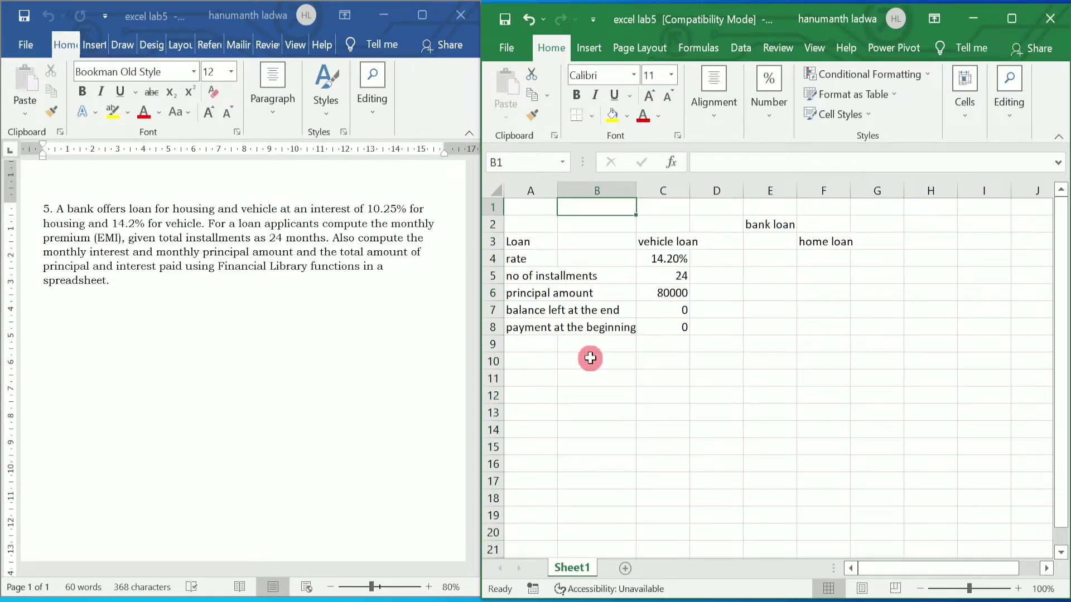
Step: Label row 9 'amount to be paid per month' in A9
click(541, 345)
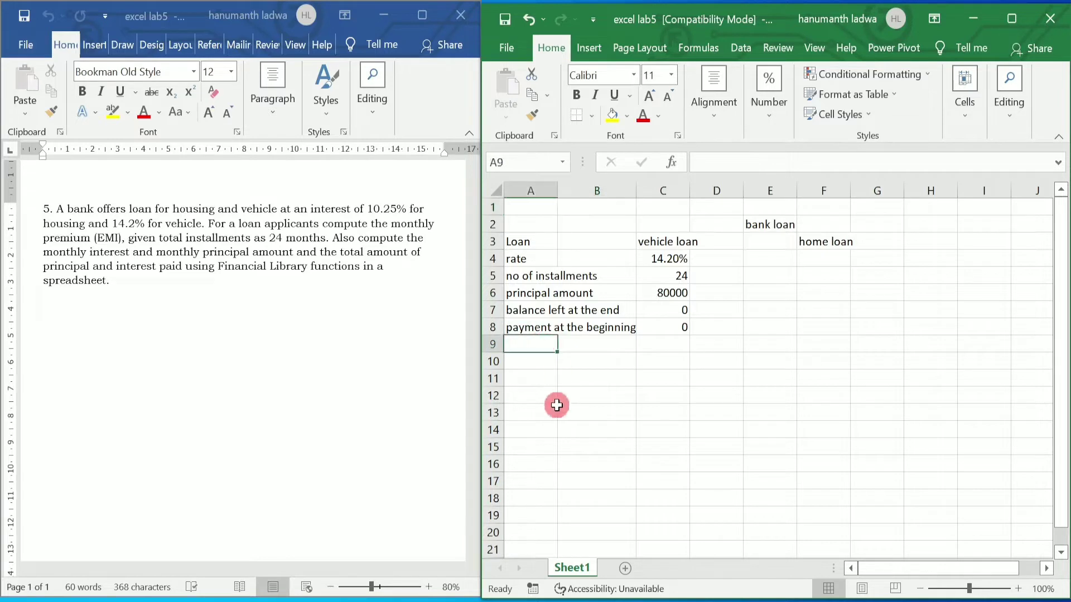
text(amoun)
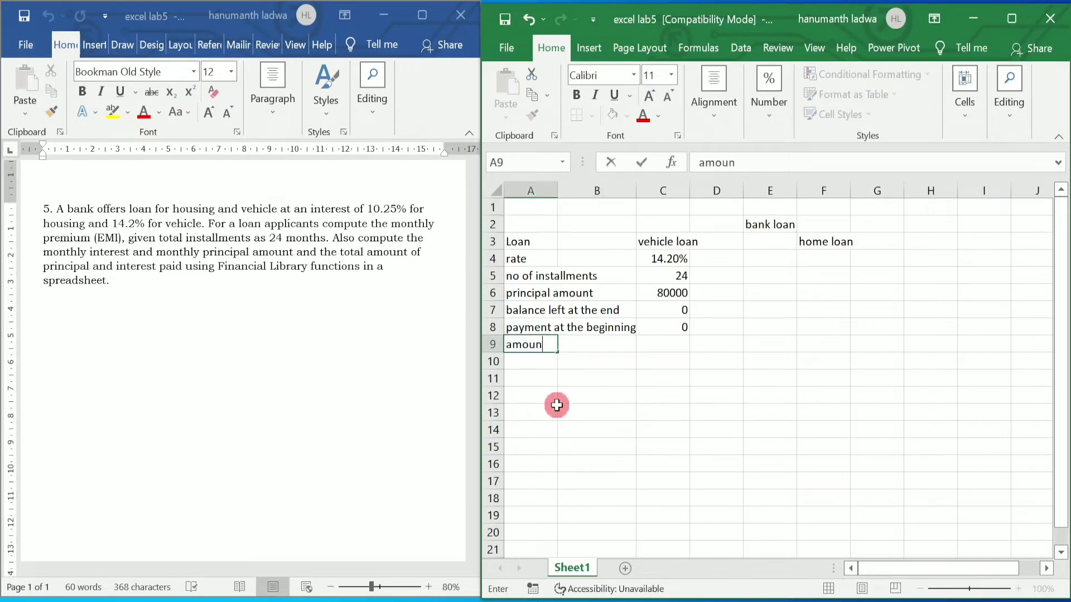
text(t to be paid per )
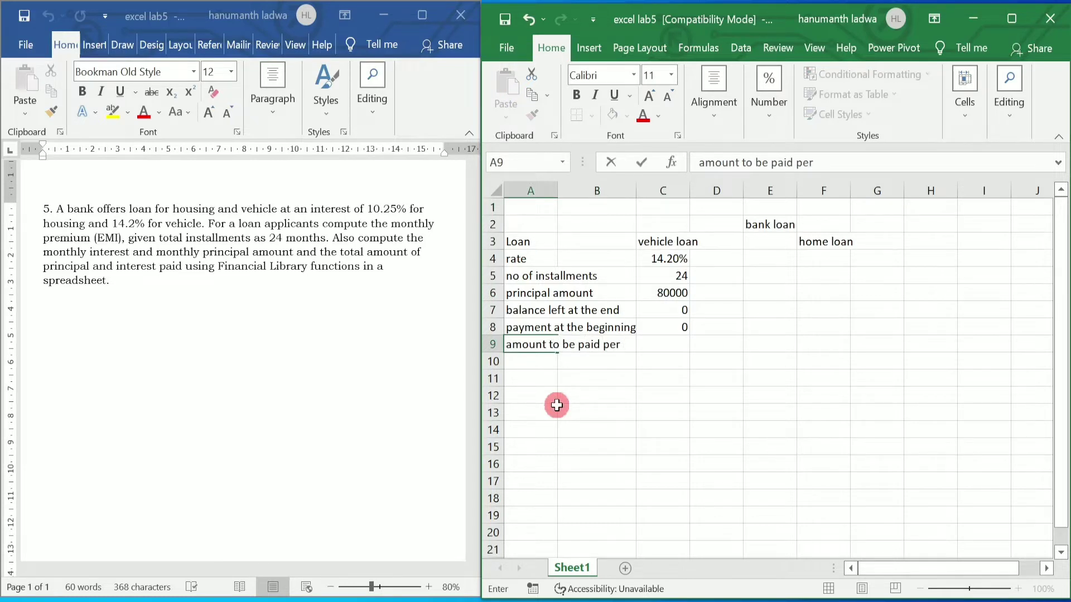
text(month)
key(Tab)
key(Tab)
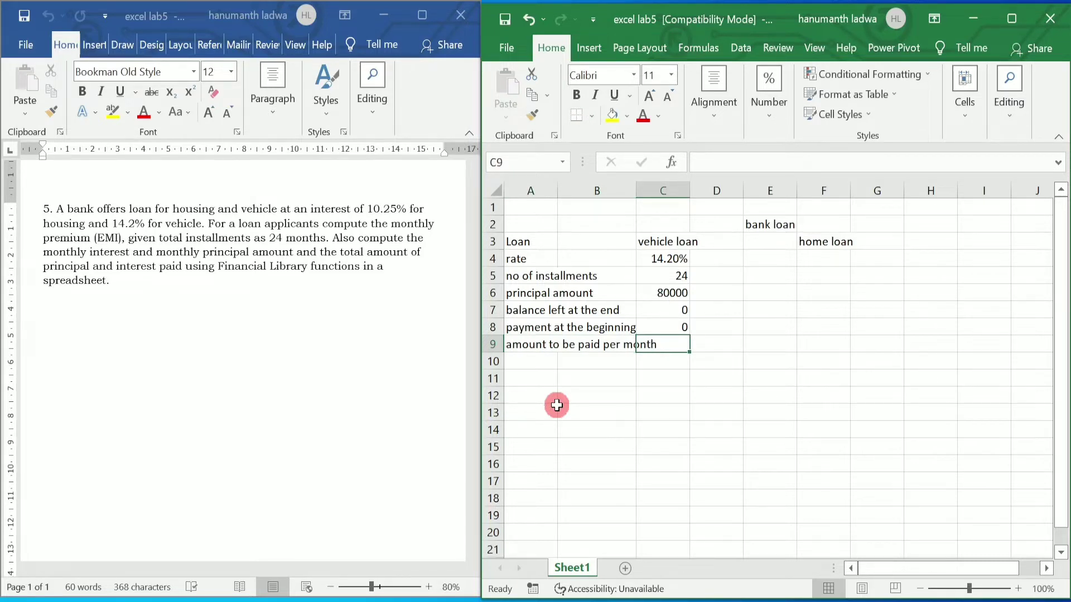
Step: Start a PMT formula in C9 from C4/24, then dismiss the too-few-arguments warning
text(=)
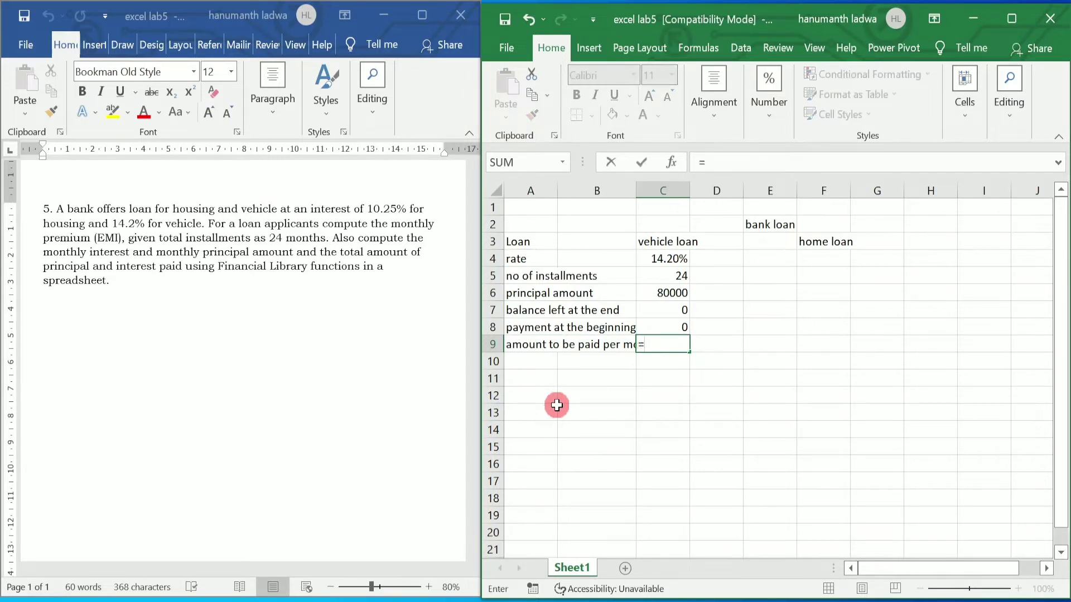
text(pmt)
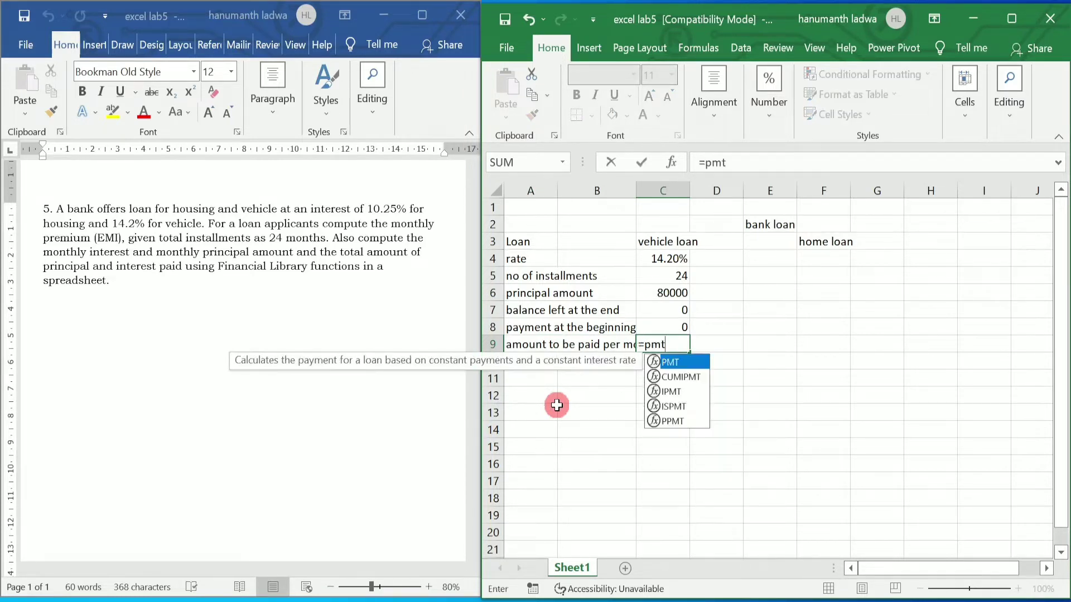
key(Tab)
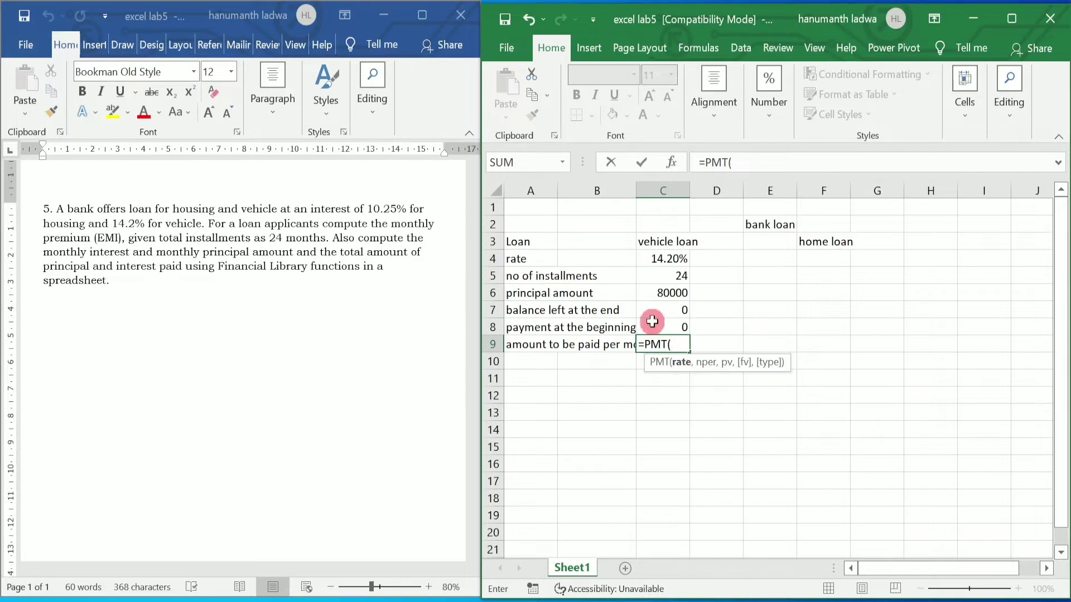
click(661, 257)
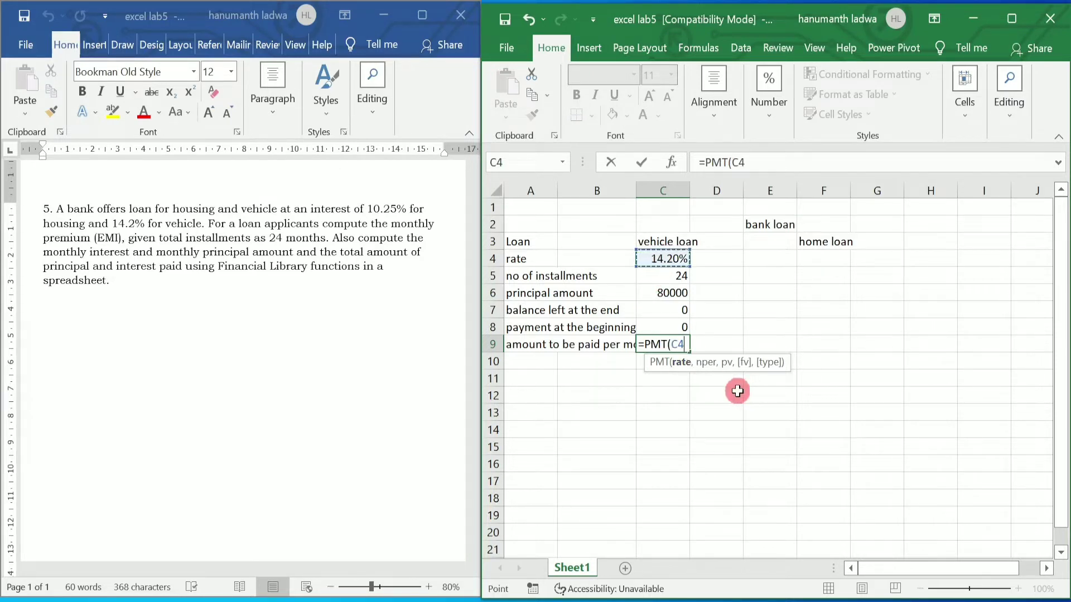
text(/24)
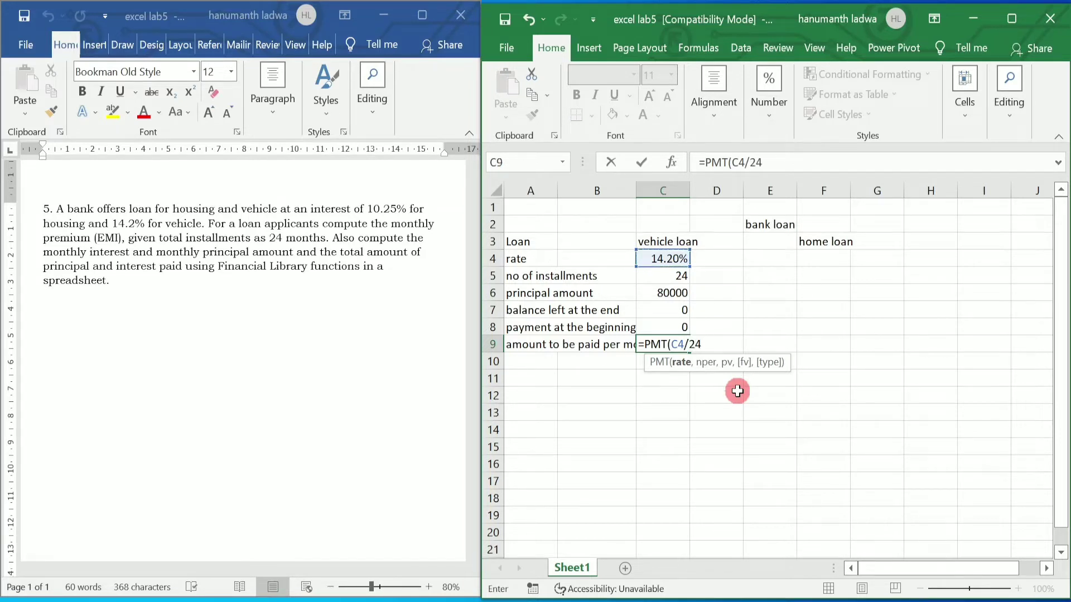
text(,)
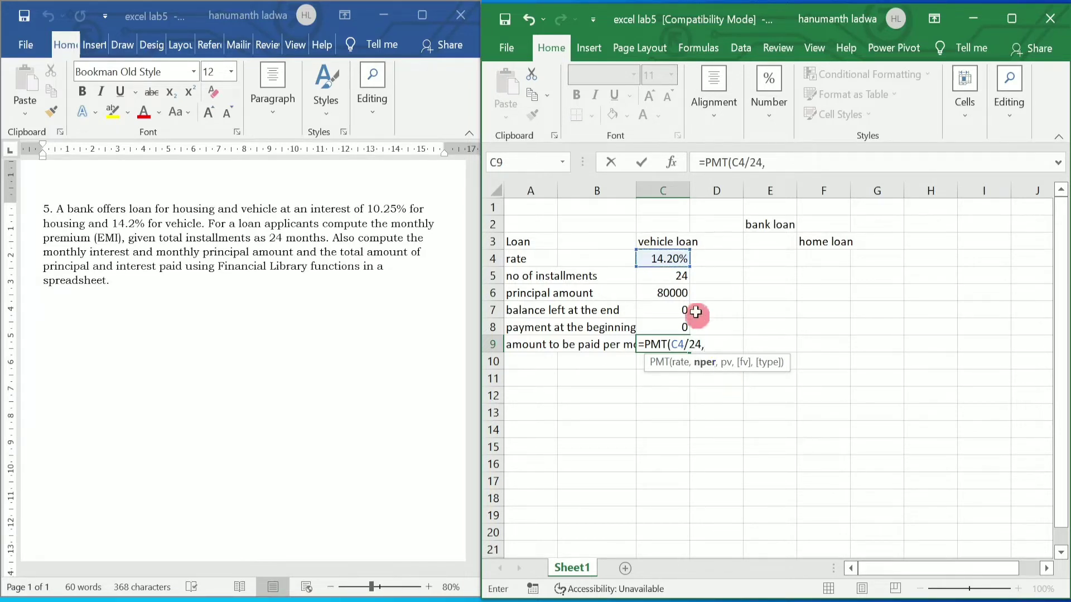
click(673, 276)
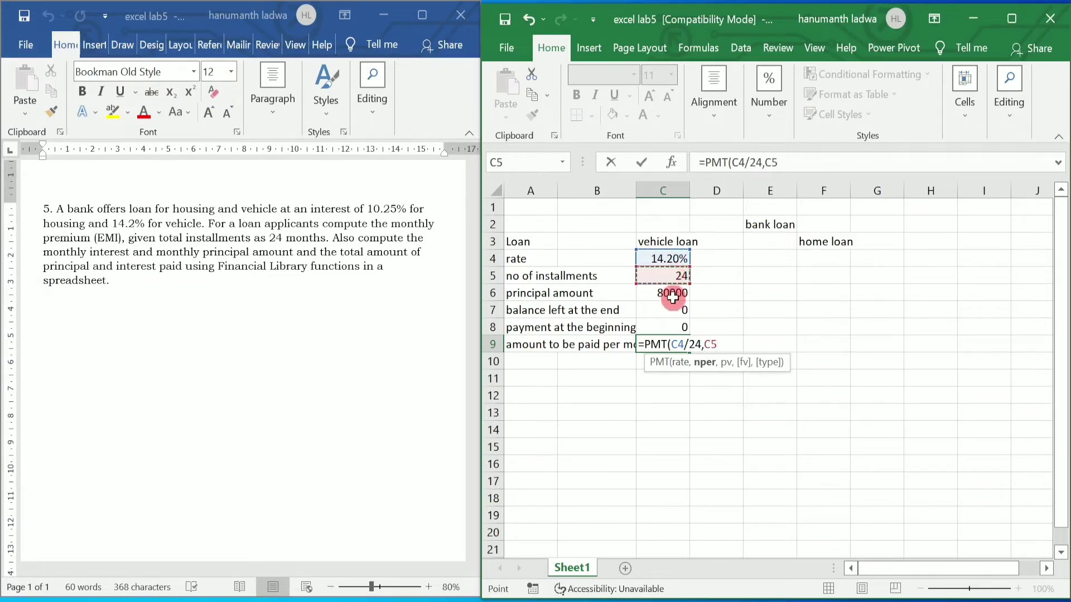
click(673, 294)
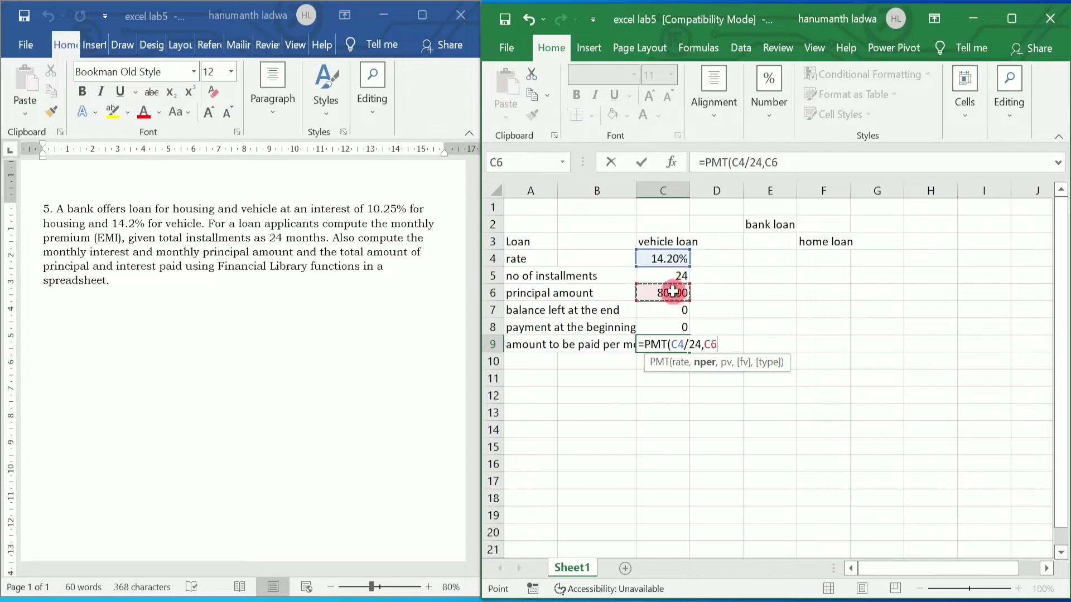
key(Return)
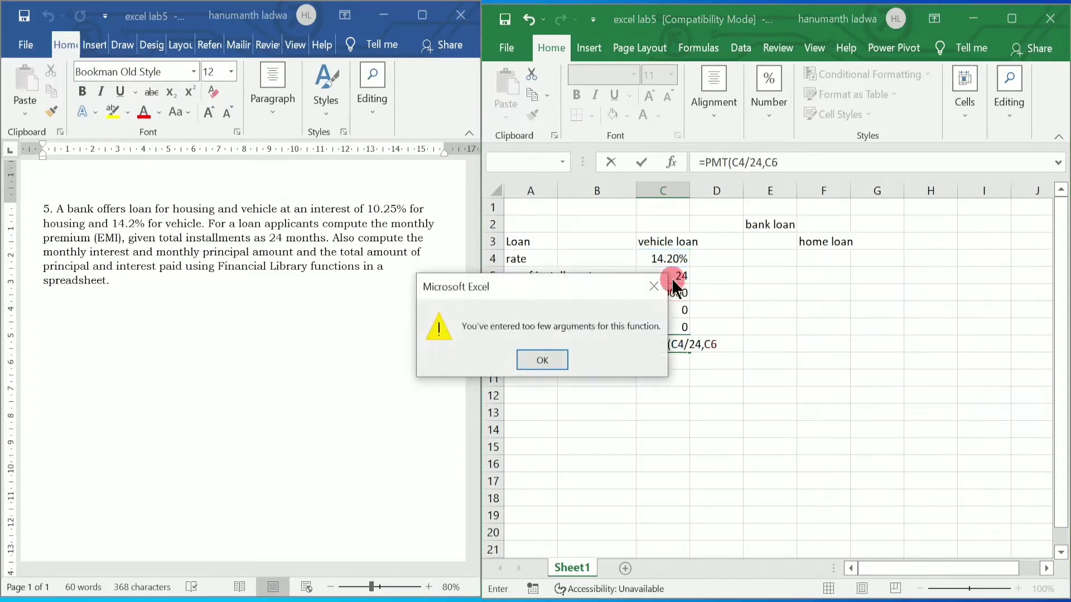
click(551, 359)
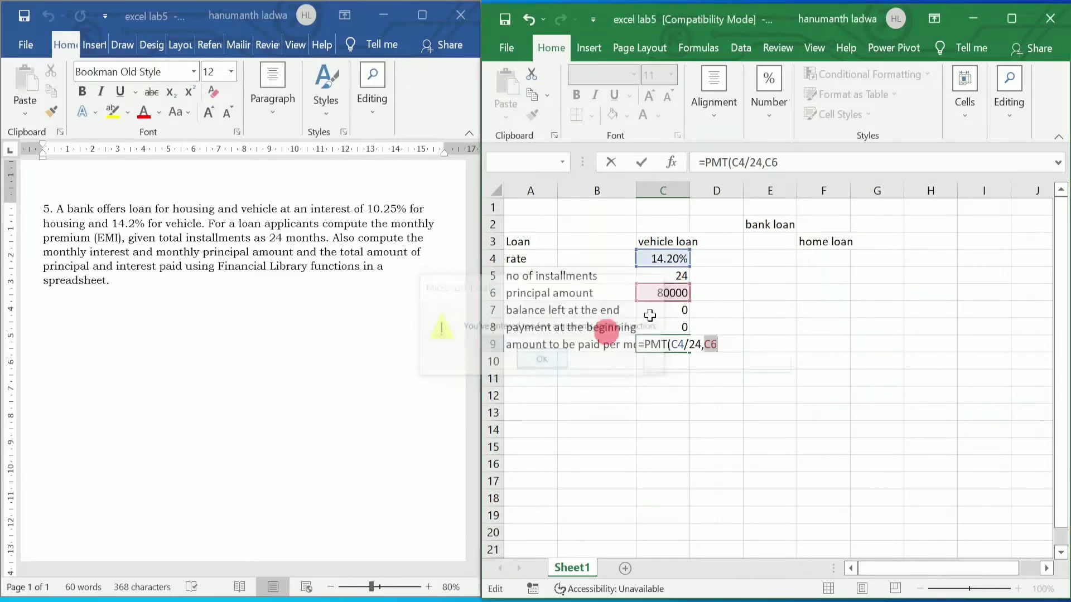
Step: Complete C9 as =PMT(C4/24,C5,C6,C7,C8), giving ₹ -3,585.43
click(674, 277)
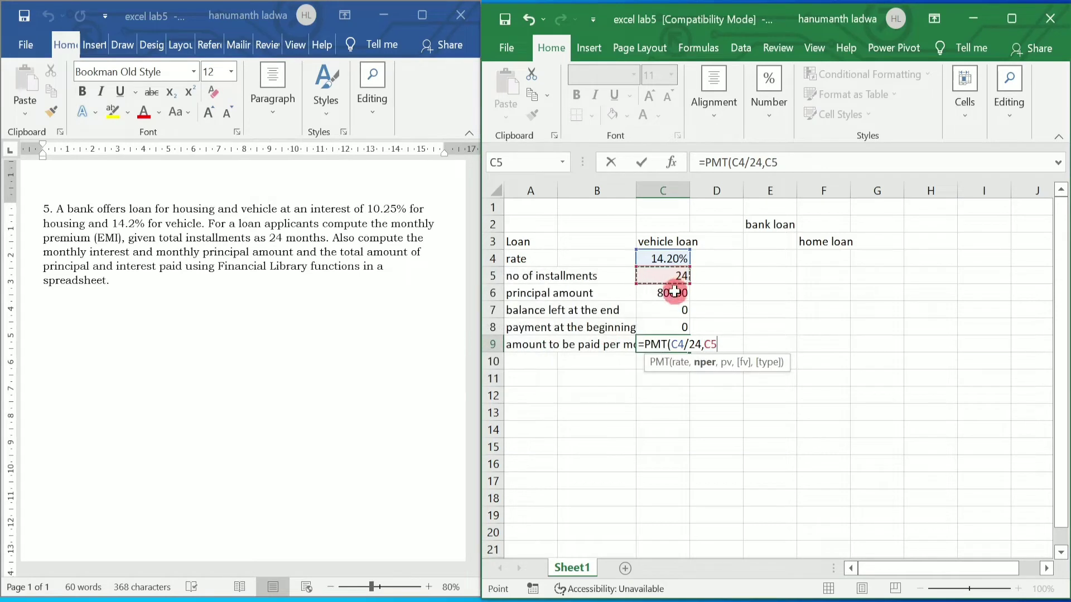
text(,)
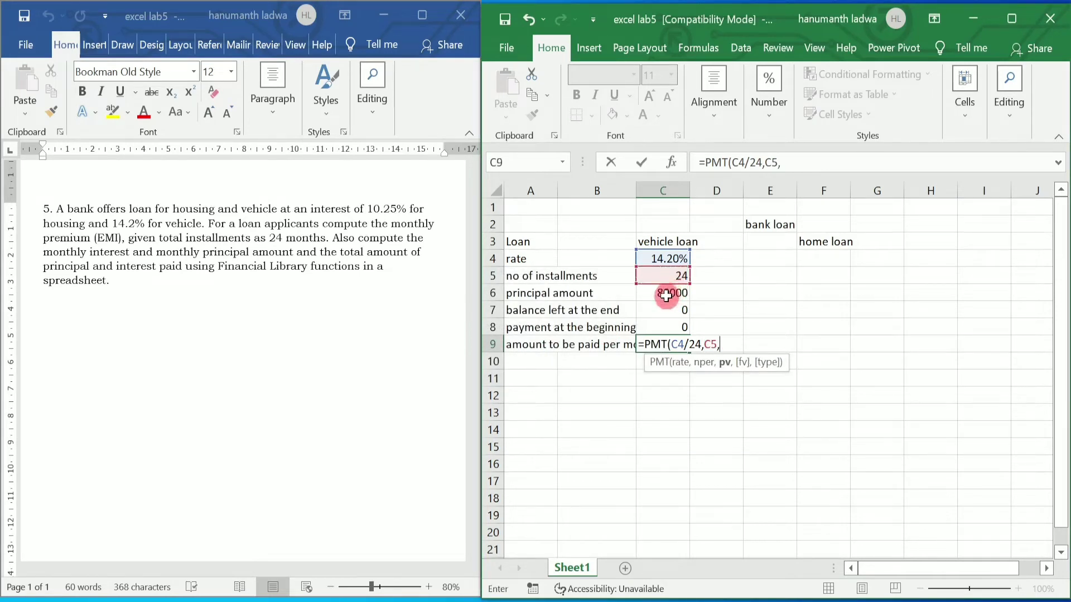
click(669, 293)
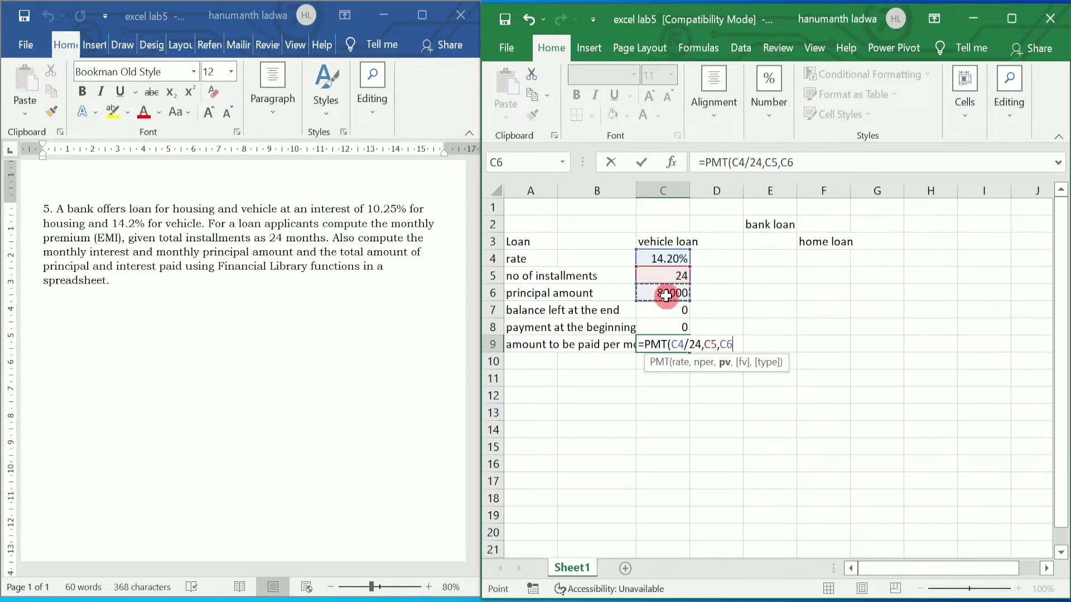
text(,)
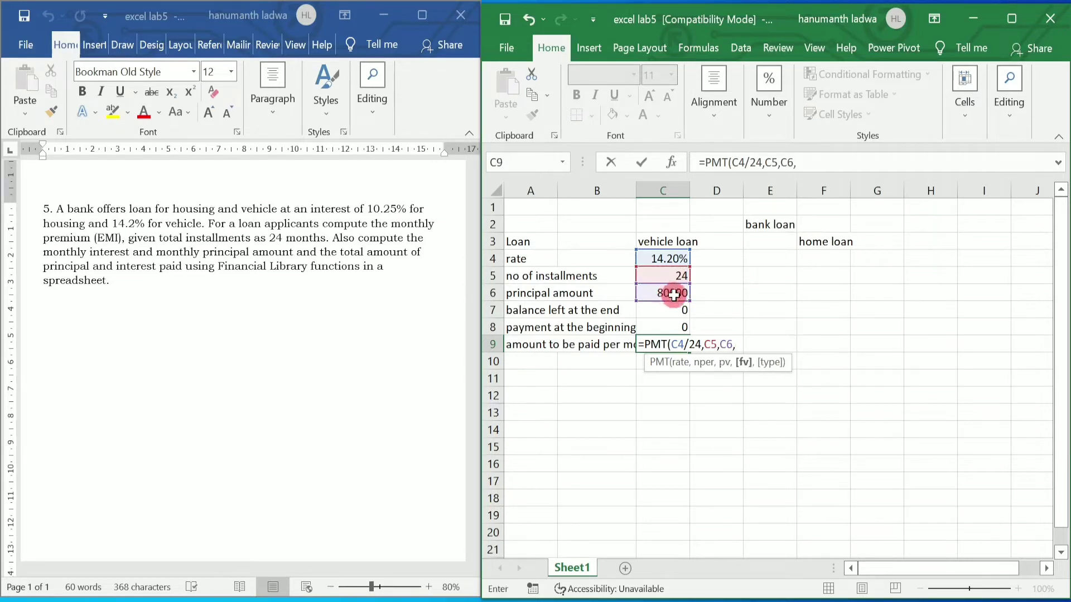
click(670, 311)
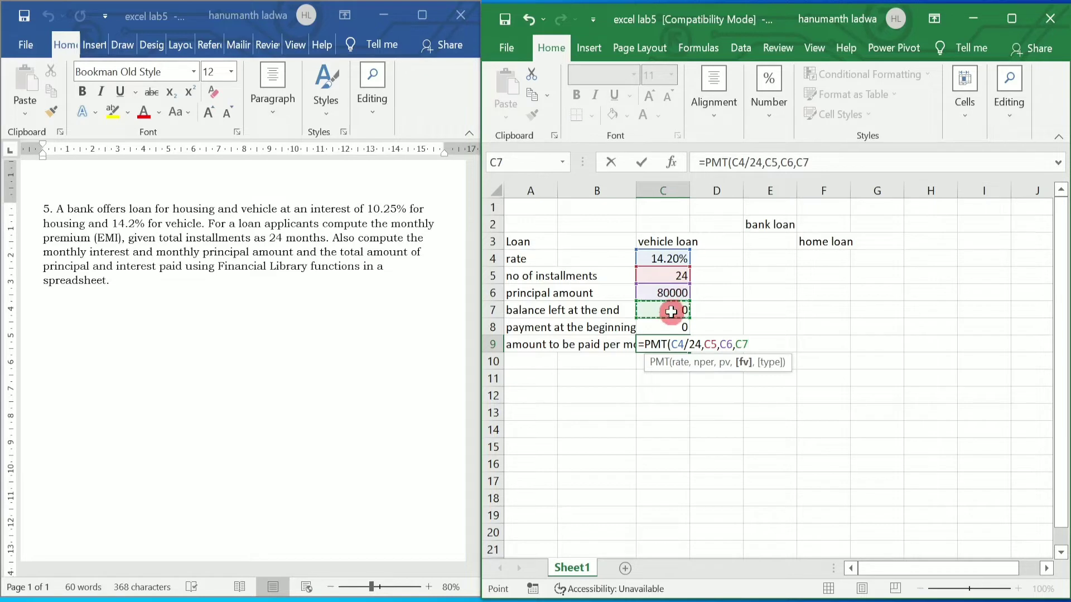
text(,)
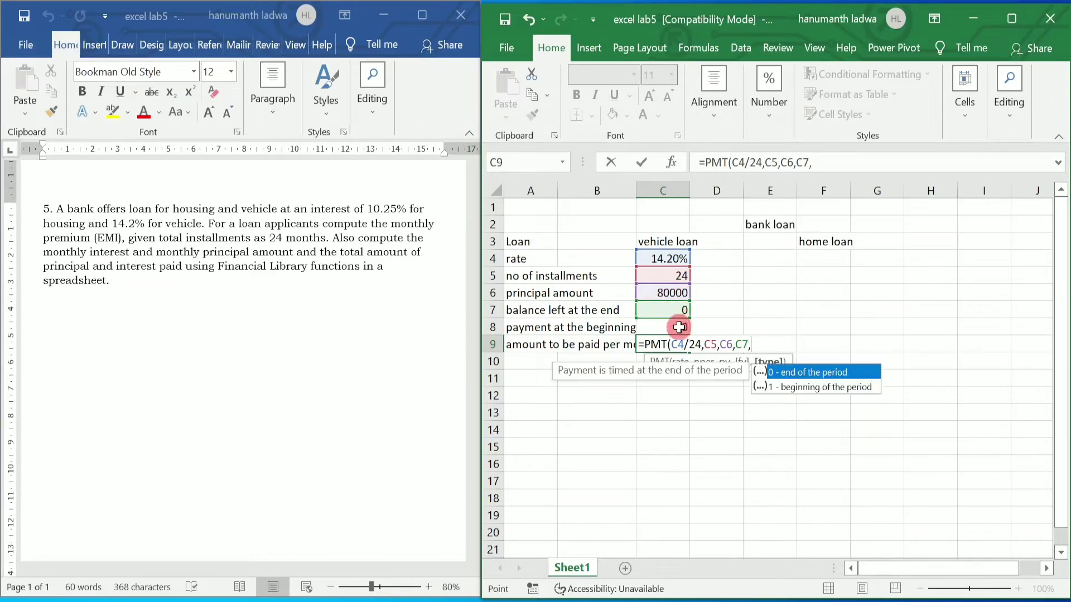
click(682, 326)
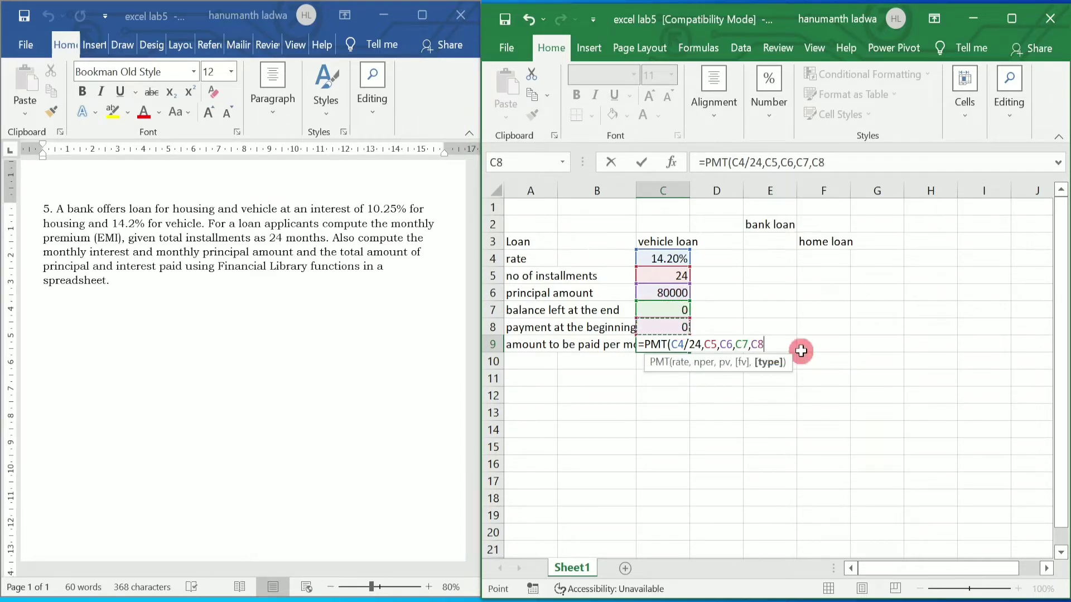
text())
key(Return)
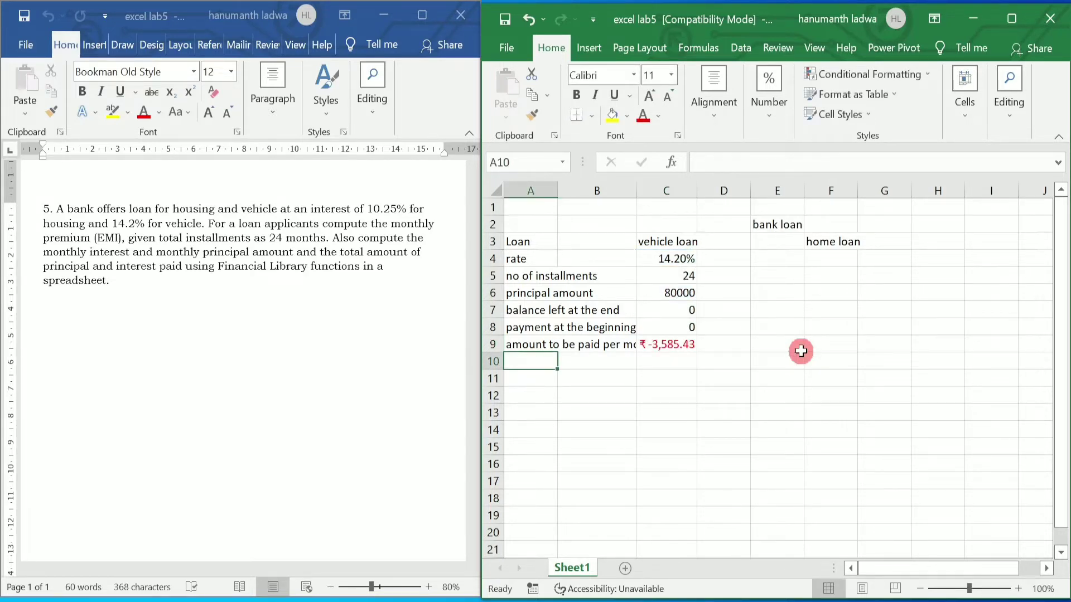
Step: Label row 10 'total amount to be paid' and enter =C9*24 in C10
text(total a)
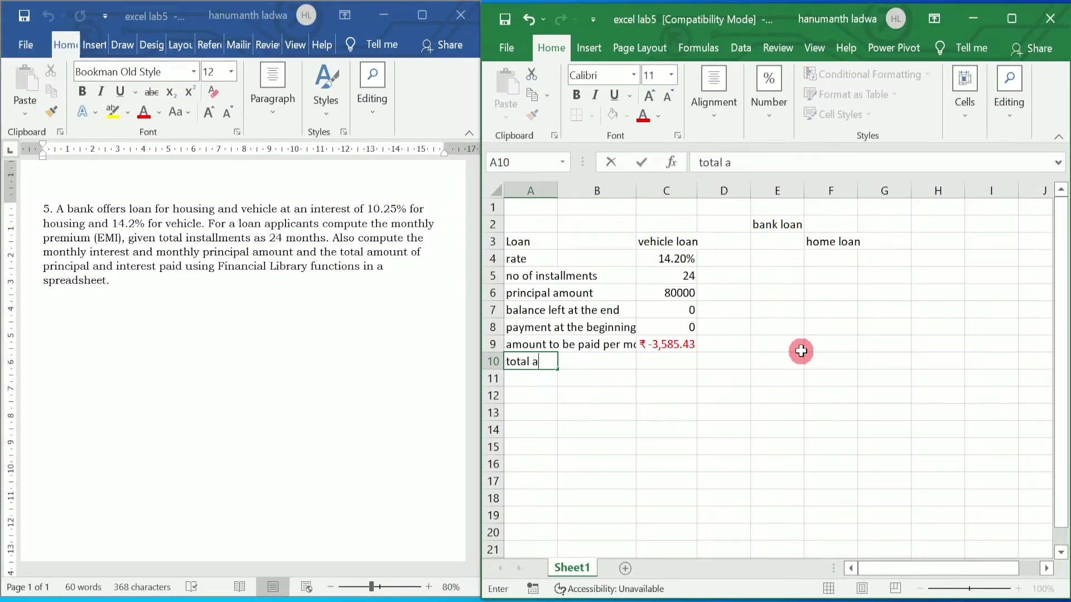
text(mount to b)
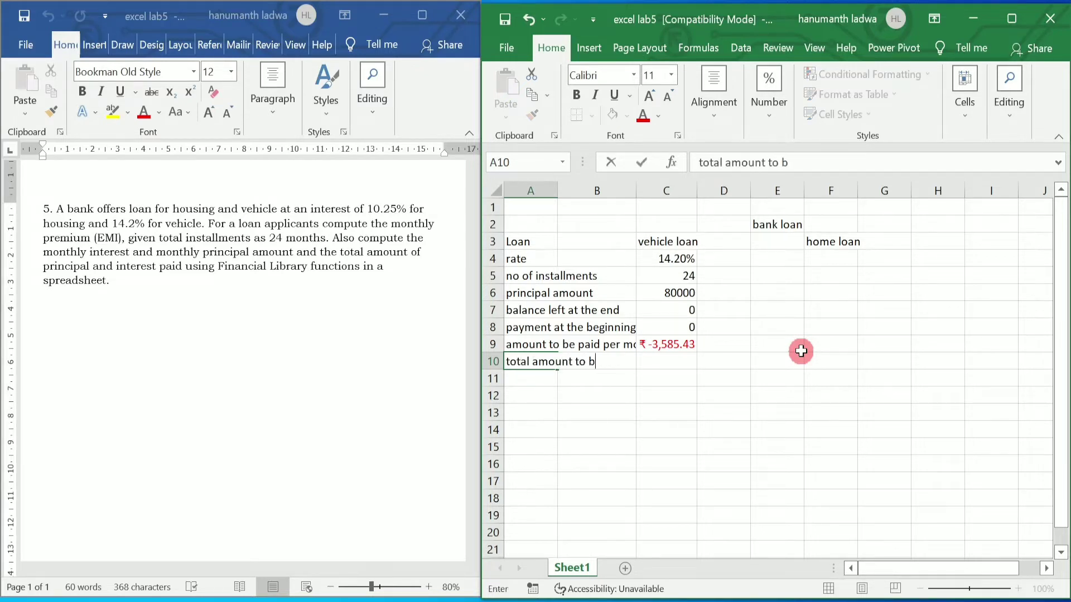
text(e paid)
key(Right)
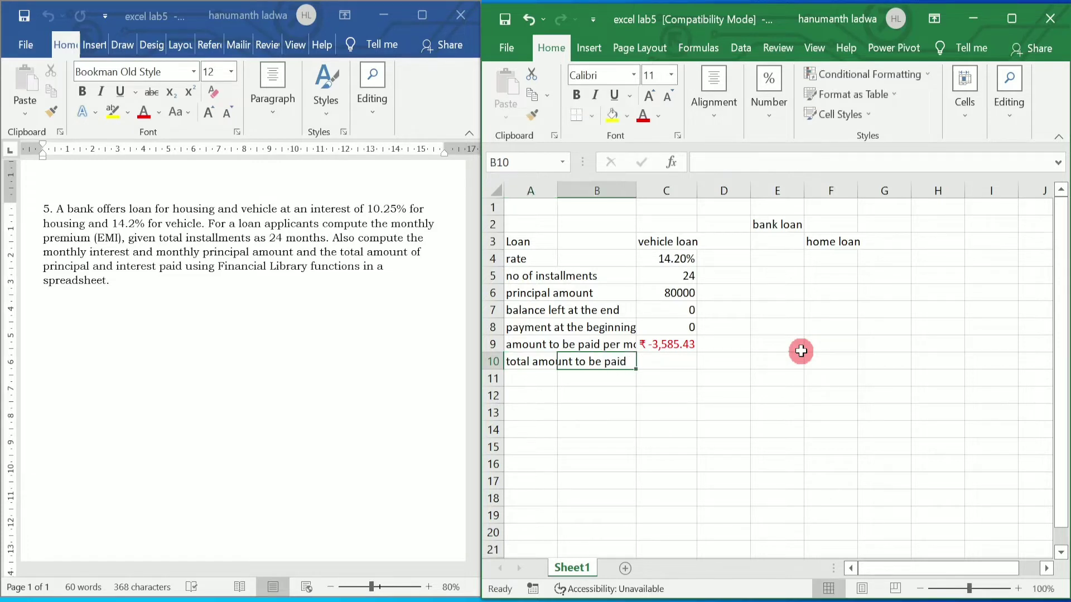
key(Right)
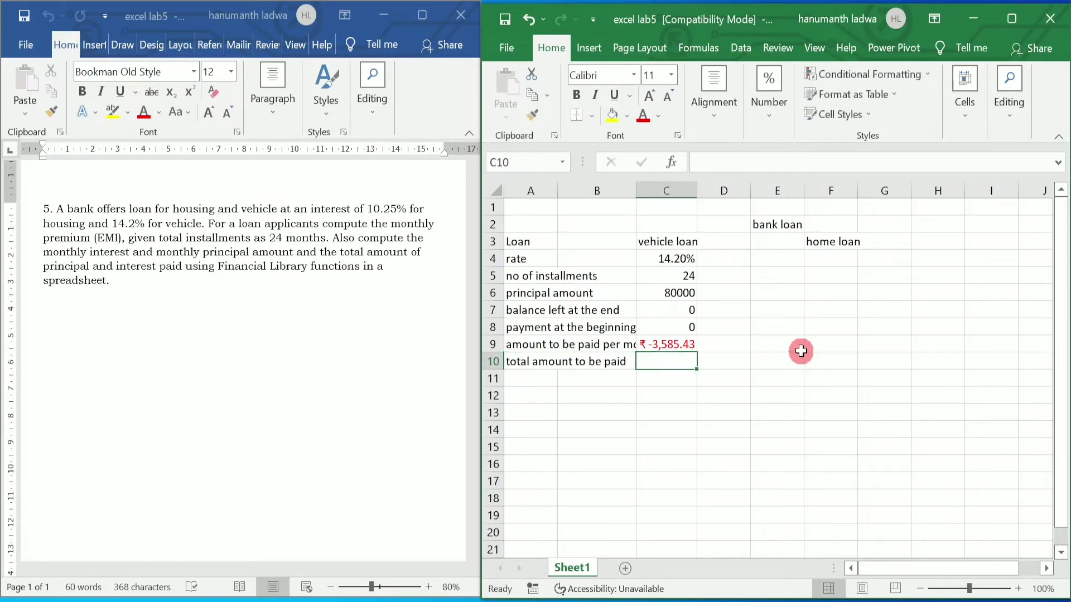
text(=)
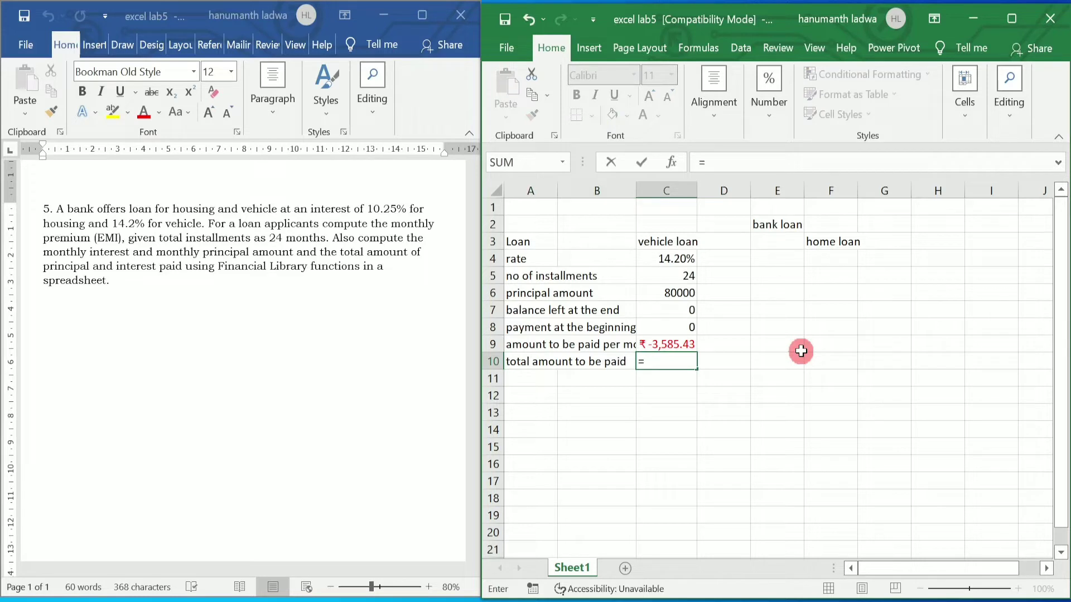
click(679, 344)
text(*24)
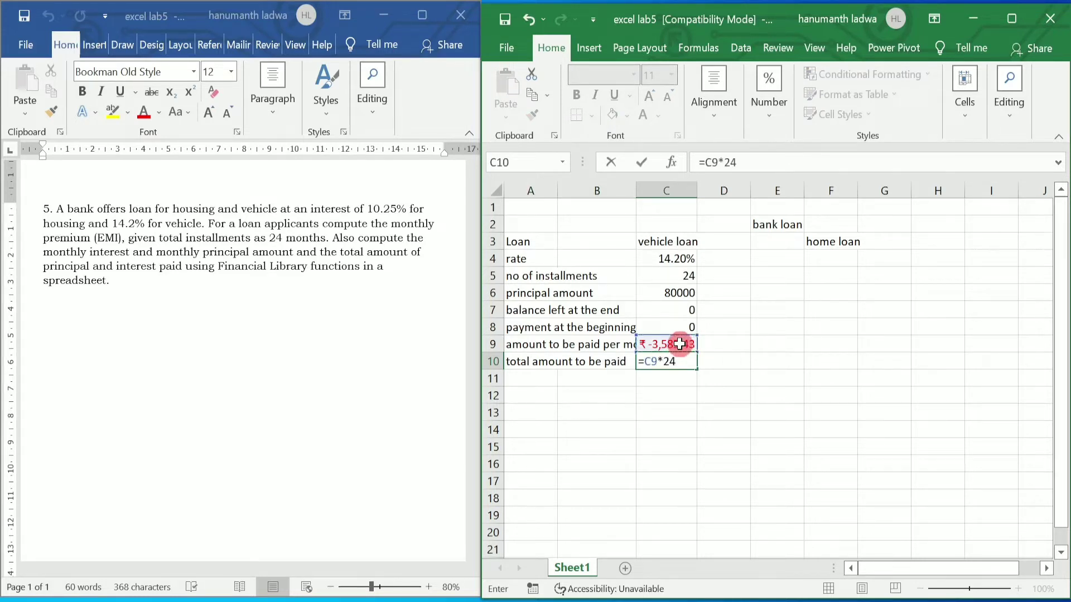
key(Return)
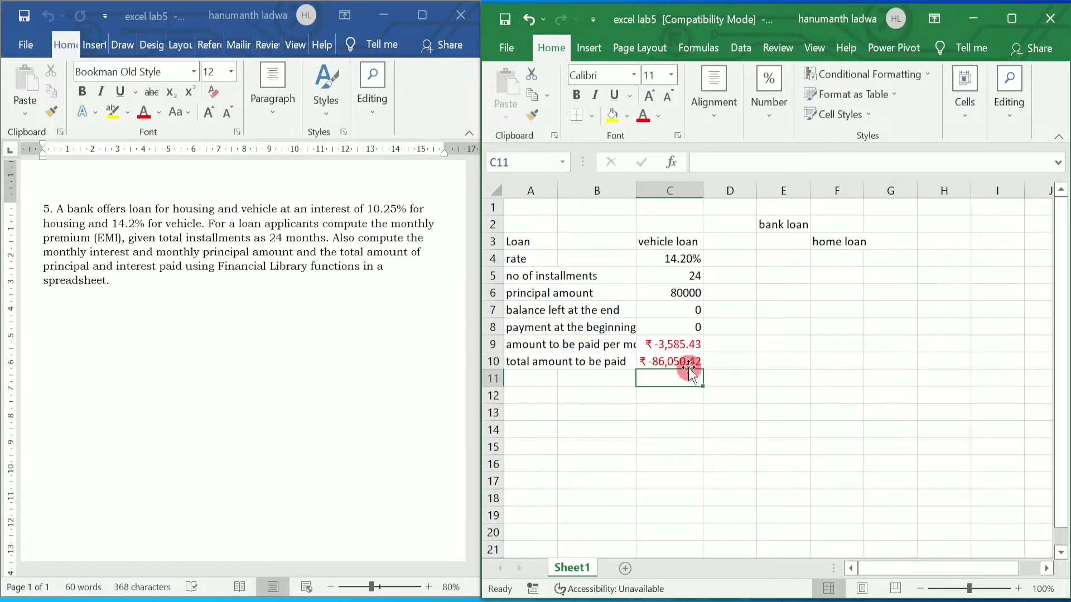
Step: Label row 11 'interest paid' and enter =C10-C6 in C11
click(535, 376)
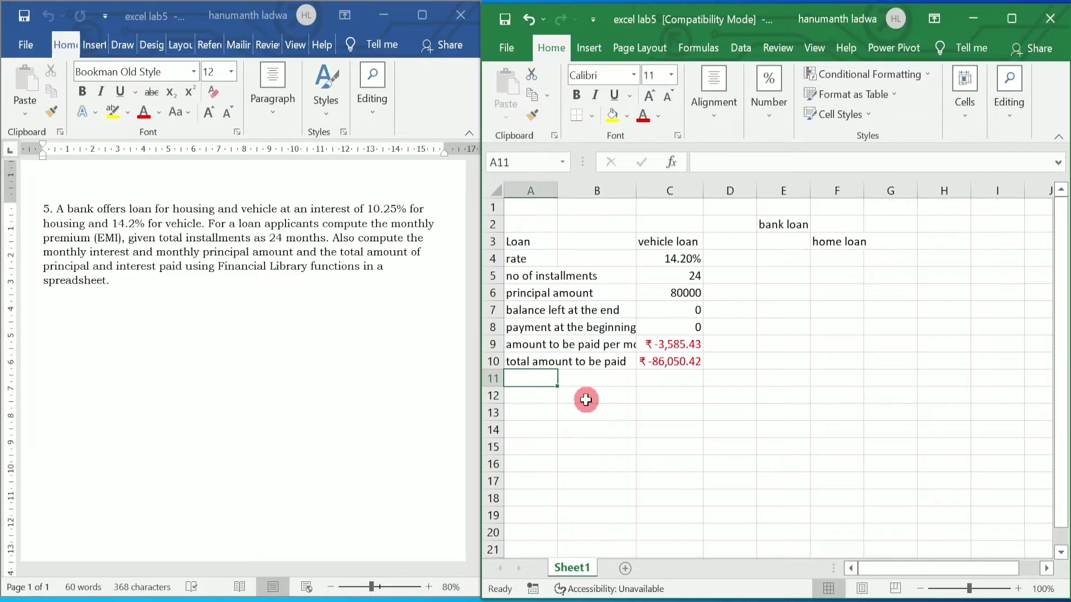
text(intere)
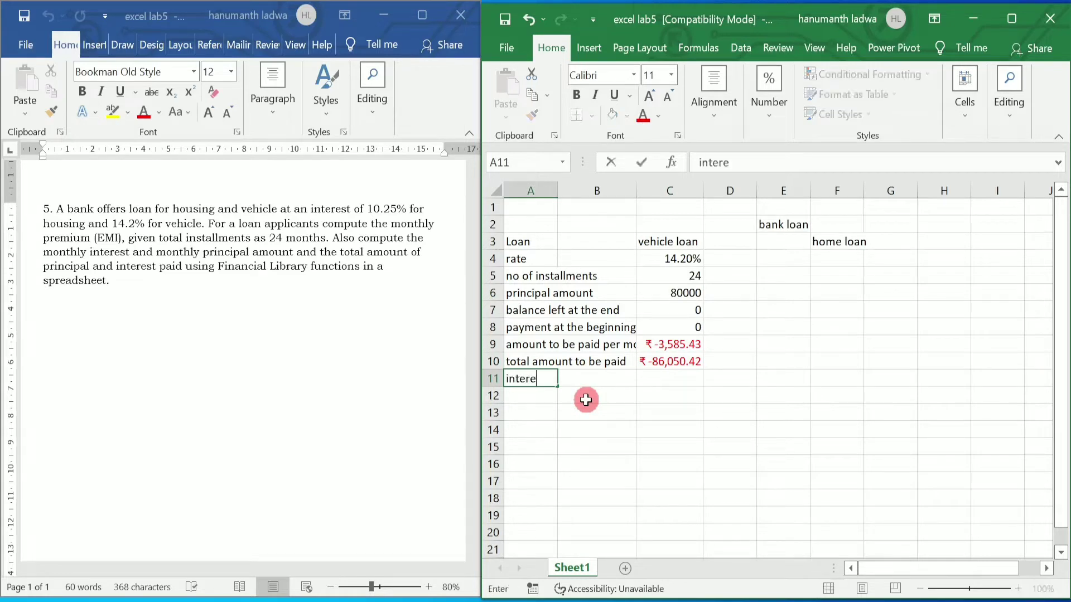
text(st paid)
key(Tab)
key(Tab)
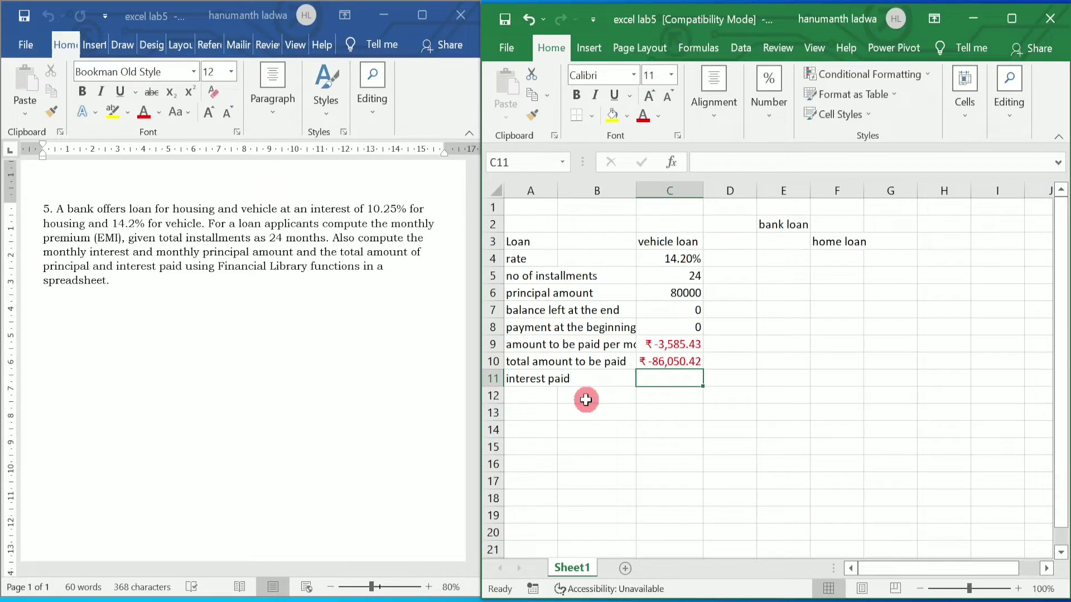
text(=)
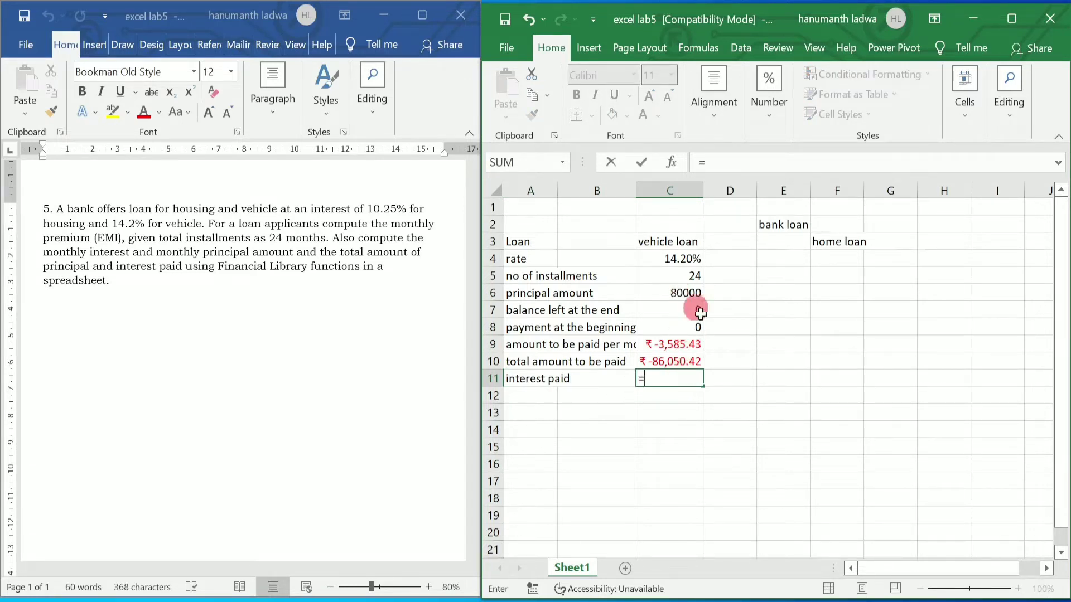
click(670, 363)
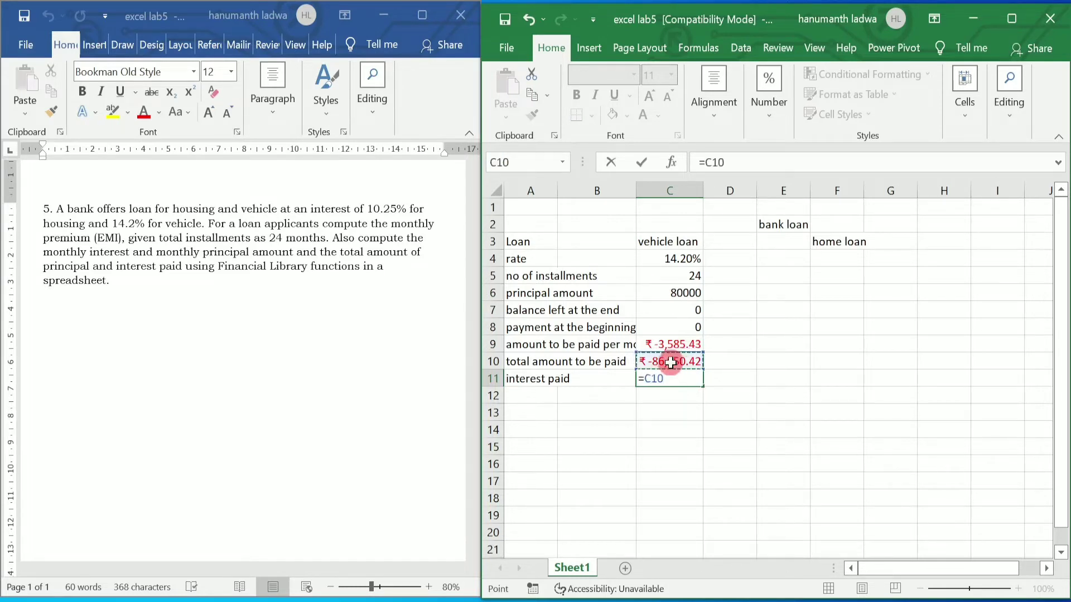
text(-)
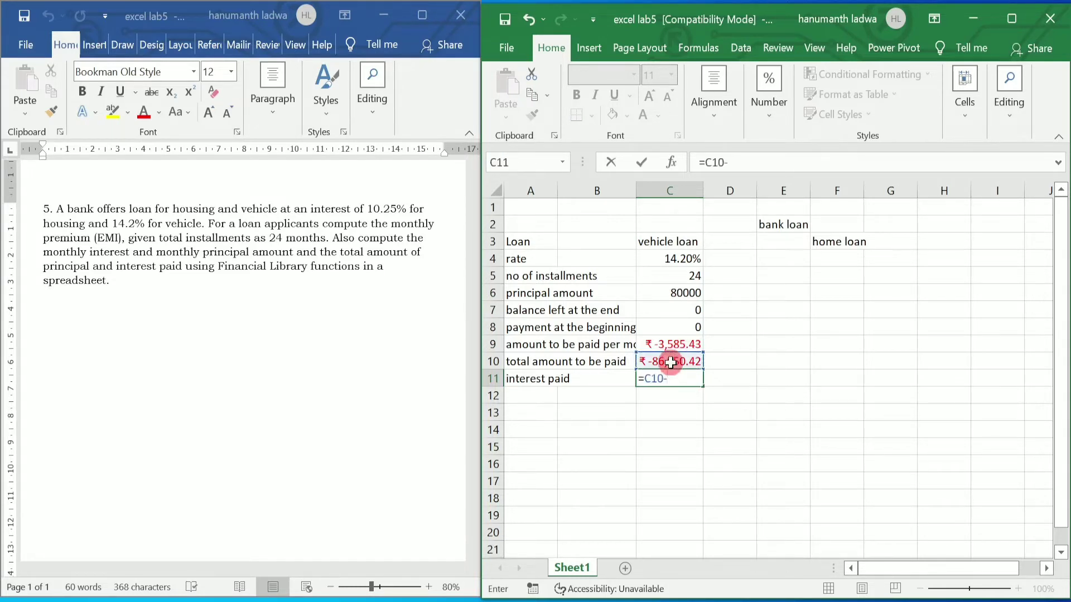
click(672, 294)
key(Return)
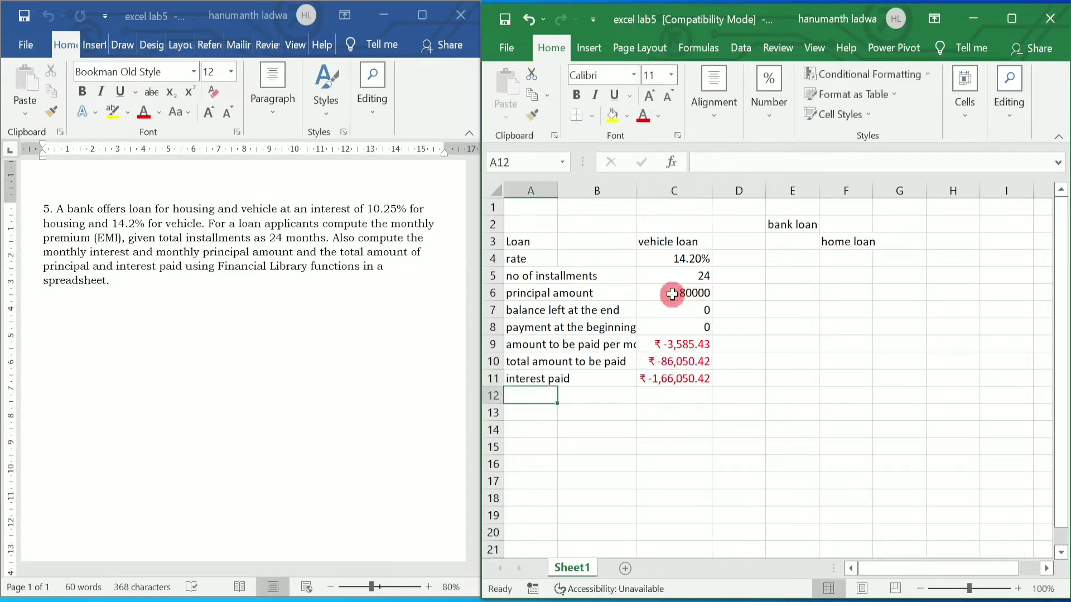
click(693, 379)
Step: Re-enter =C10-C6 as the interest paid formula in C11
text(=)
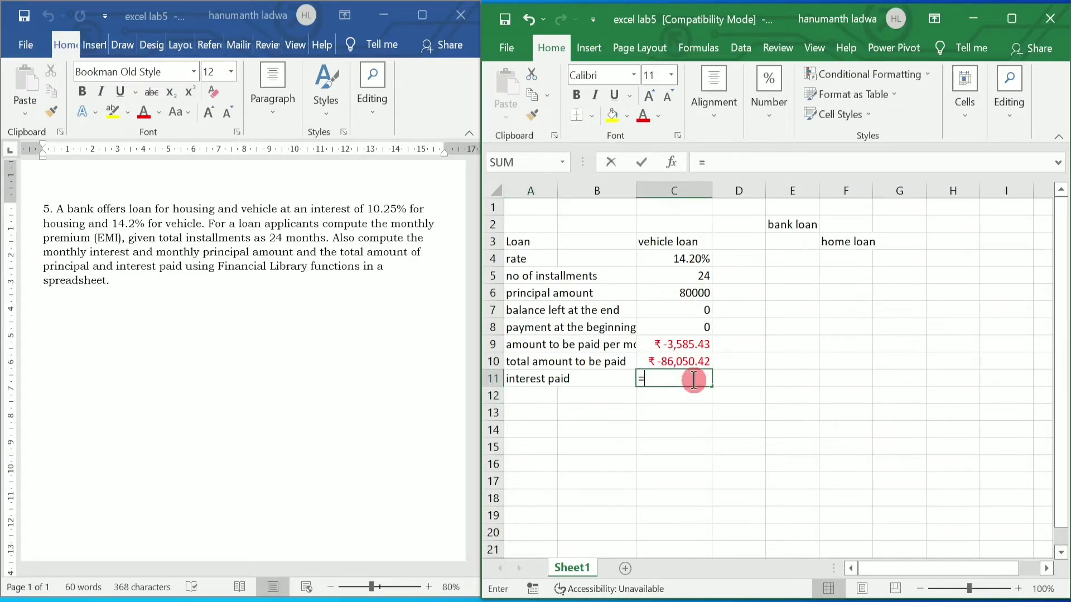
click(685, 362)
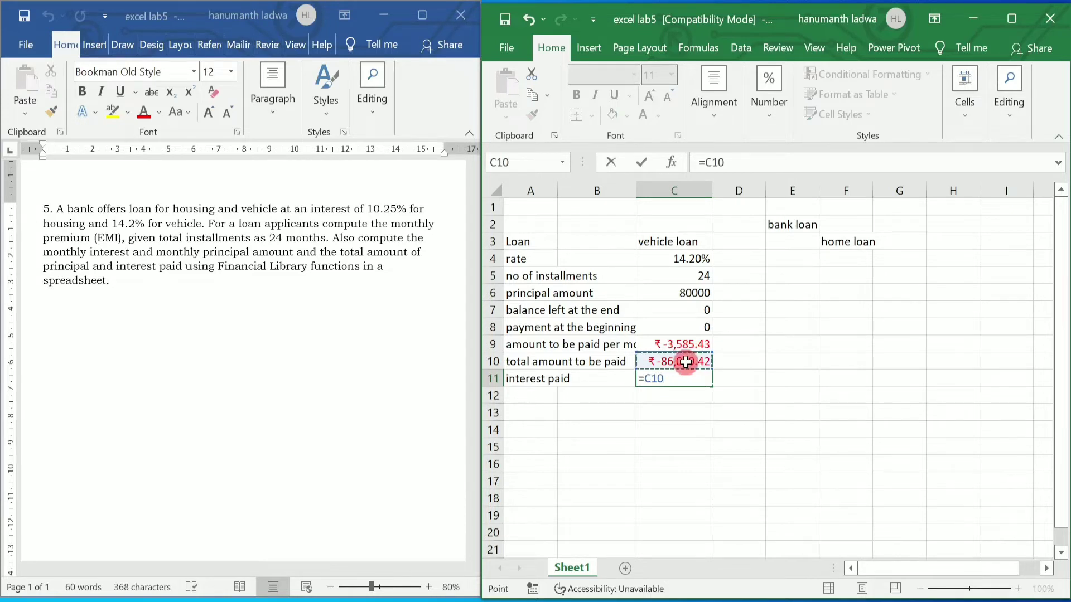
text(-)
click(685, 288)
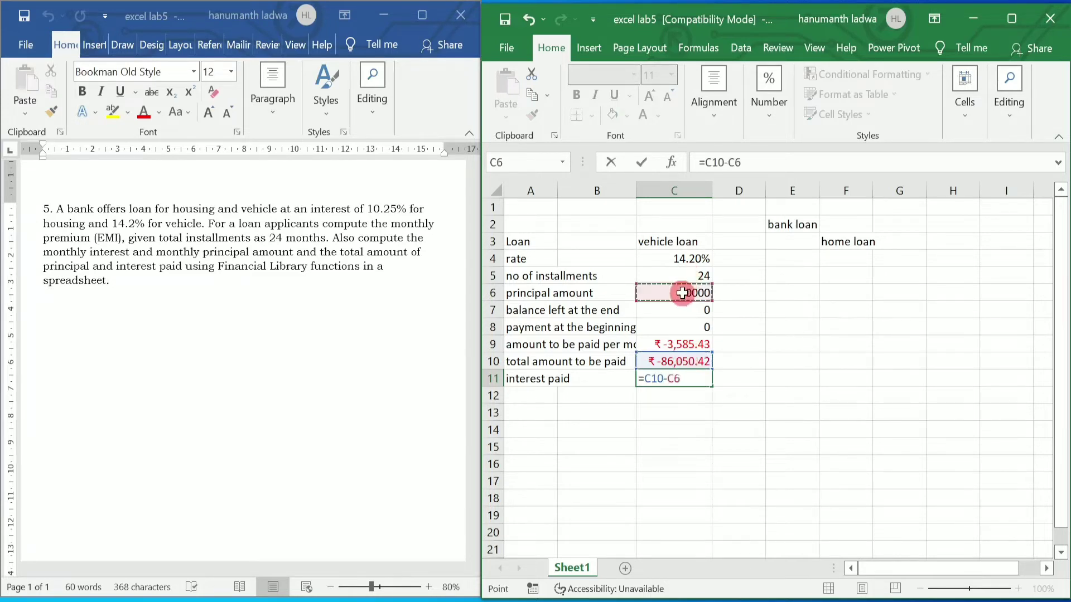
key(Return)
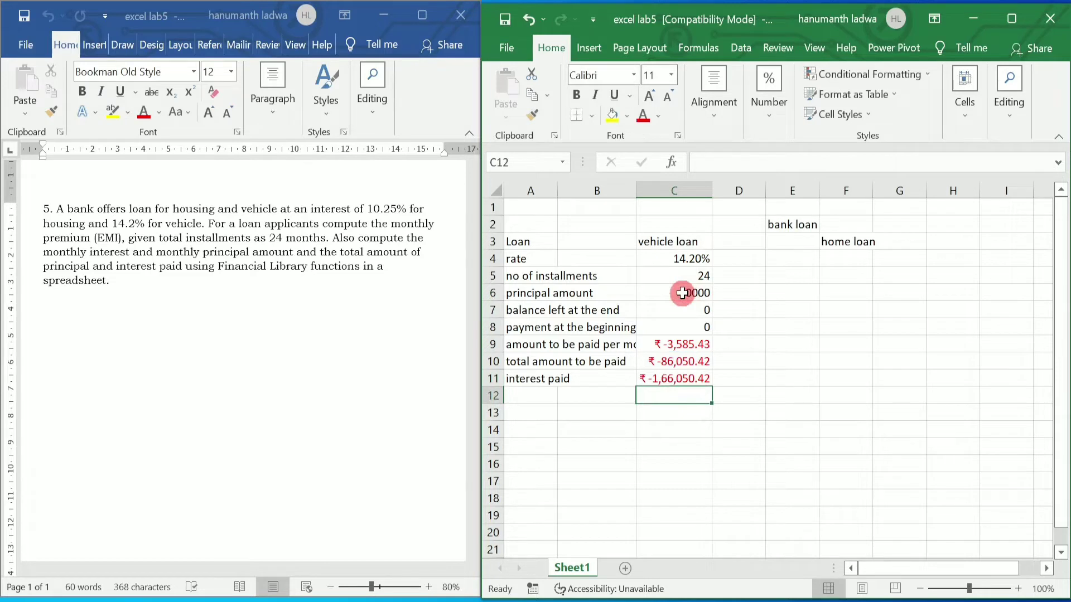
Step: Replace C11's formula with =C10+C6, giving ₹ -6,050.42
key(Up)
key(BackSpace)
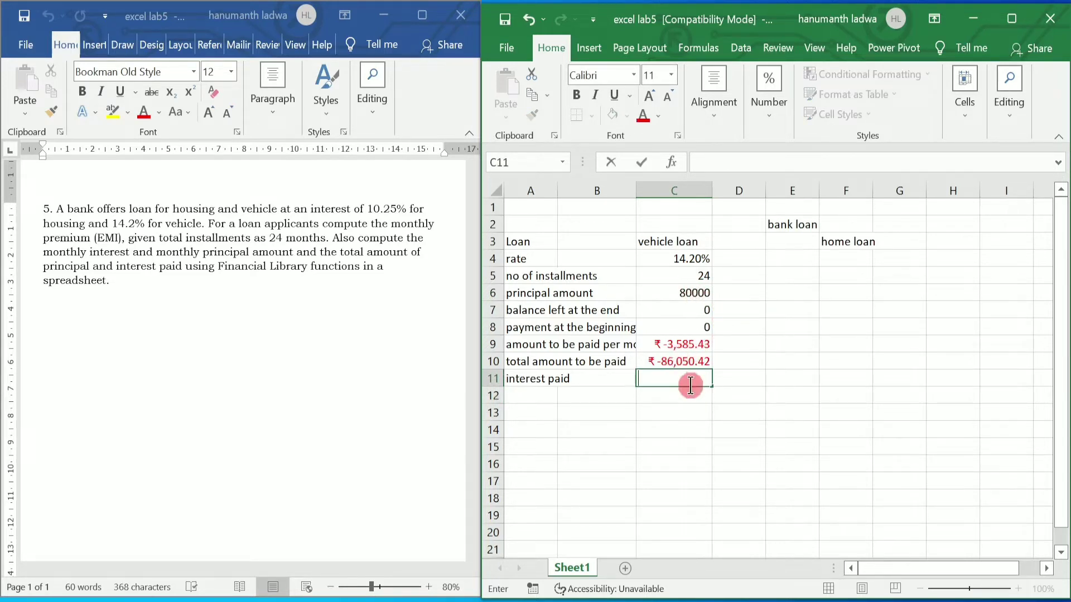
text(=)
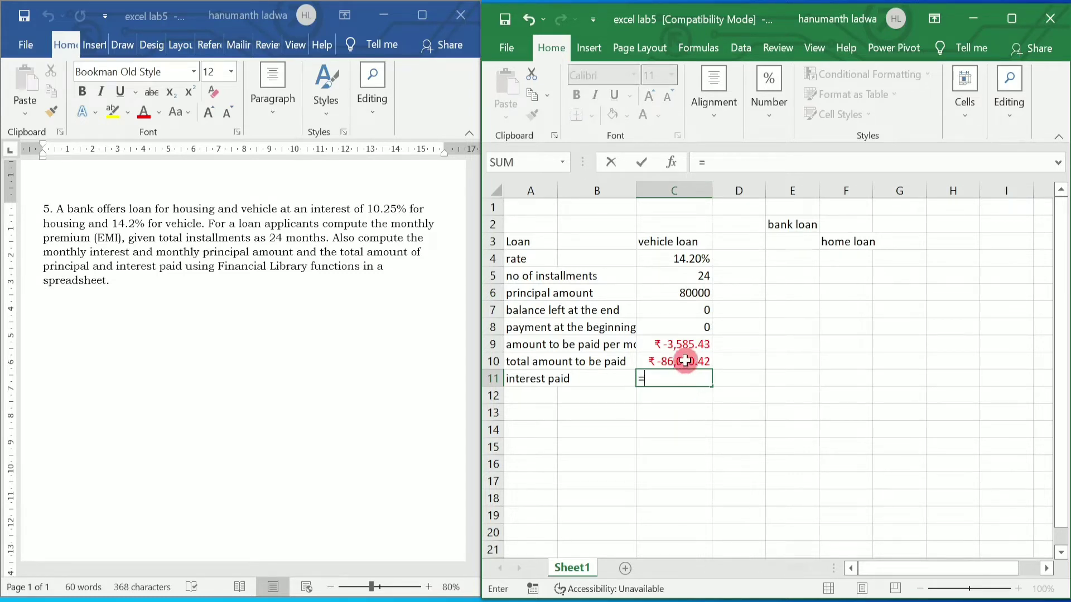
click(685, 361)
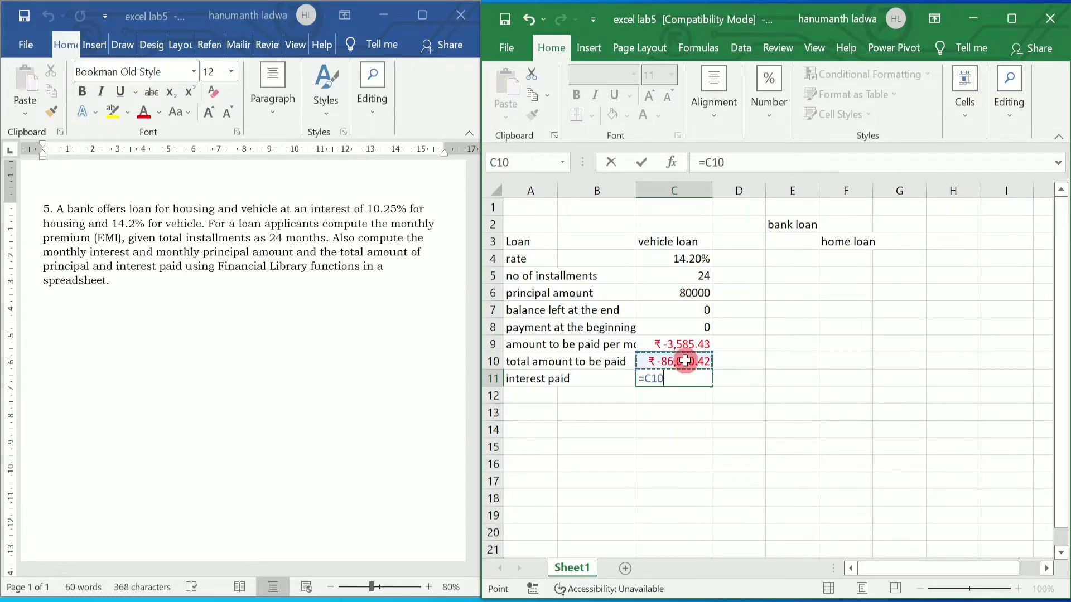
text(+)
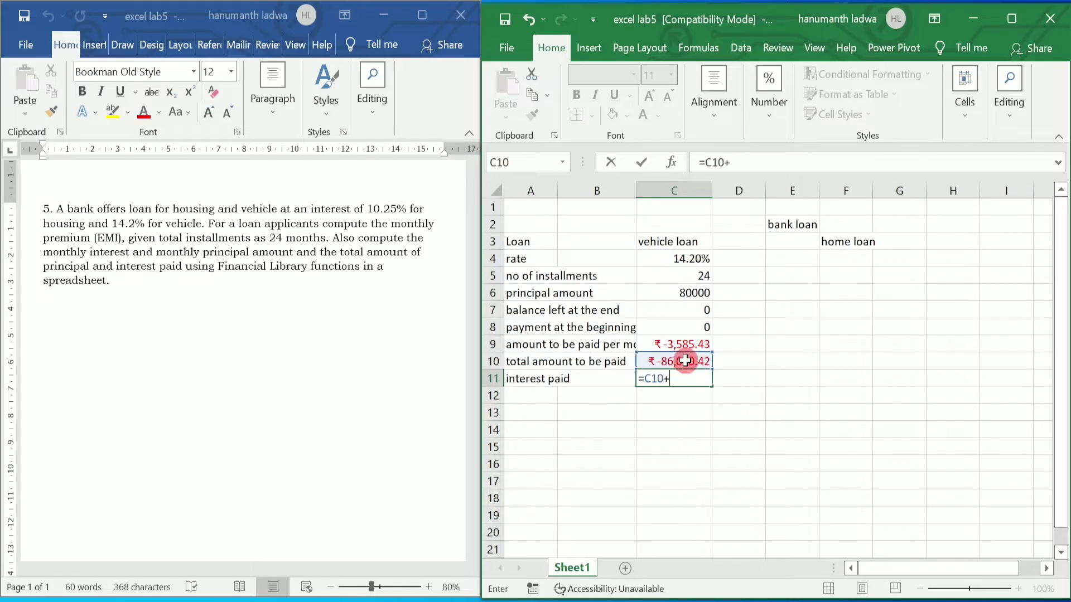
click(687, 291)
key(Return)
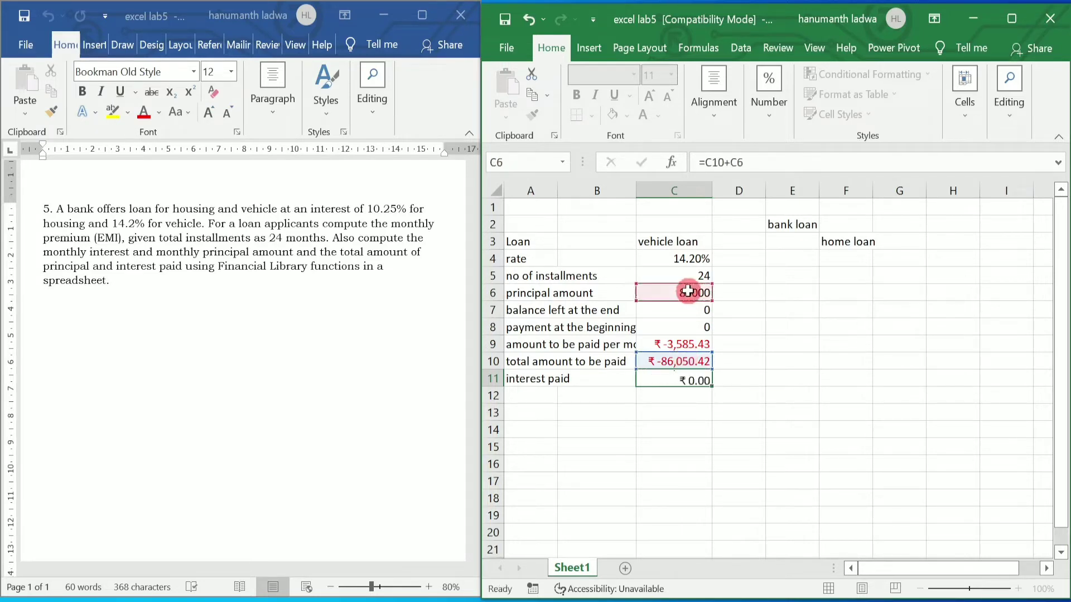
Step: Label row 12 'interest per month' and enter =C11/24 in C12
click(539, 398)
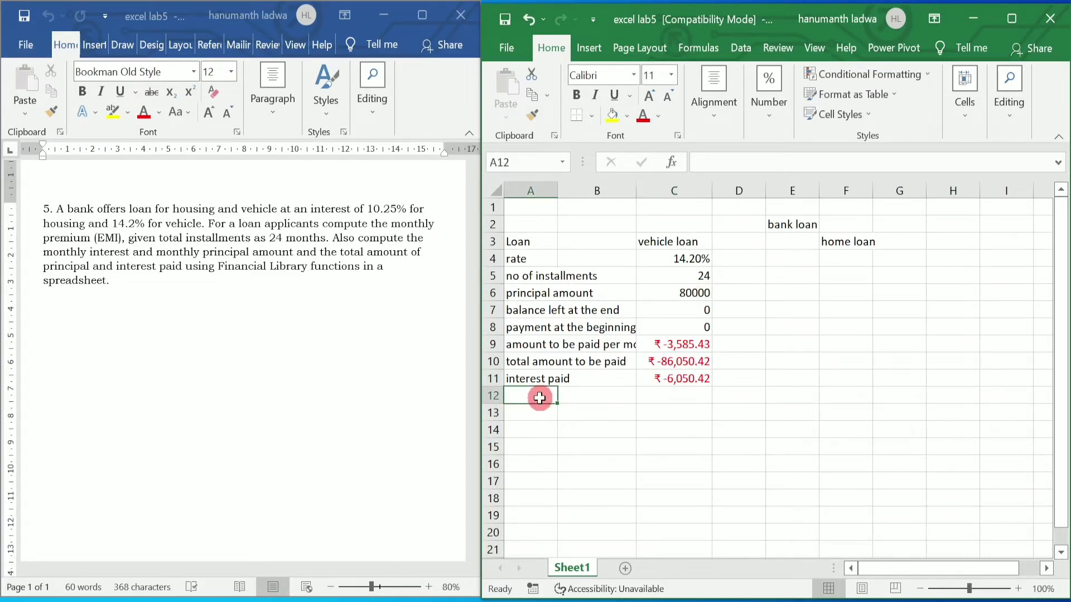
text(interest p)
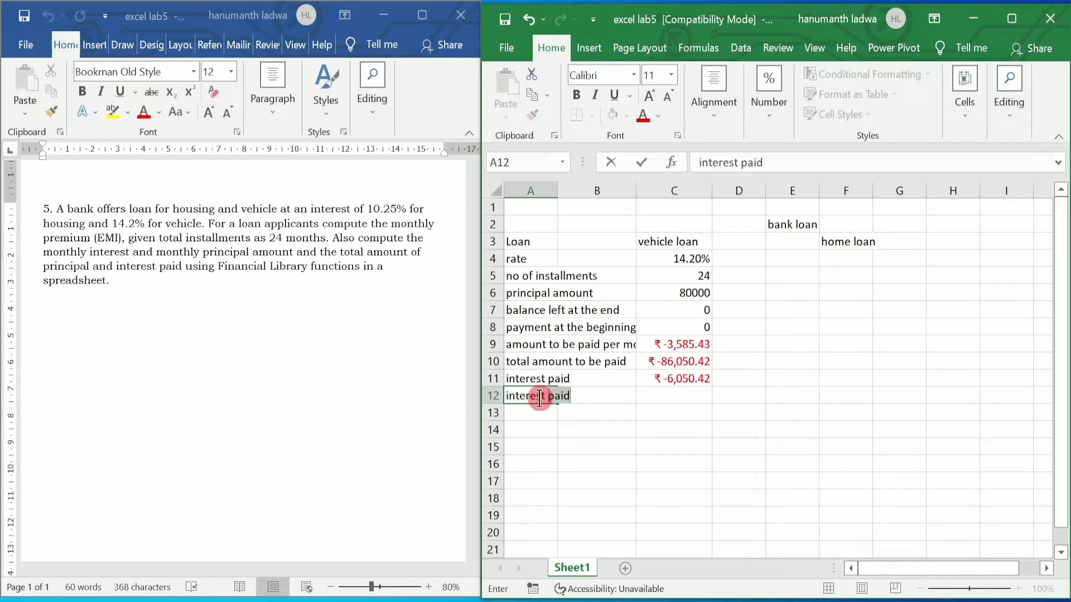
text(er month)
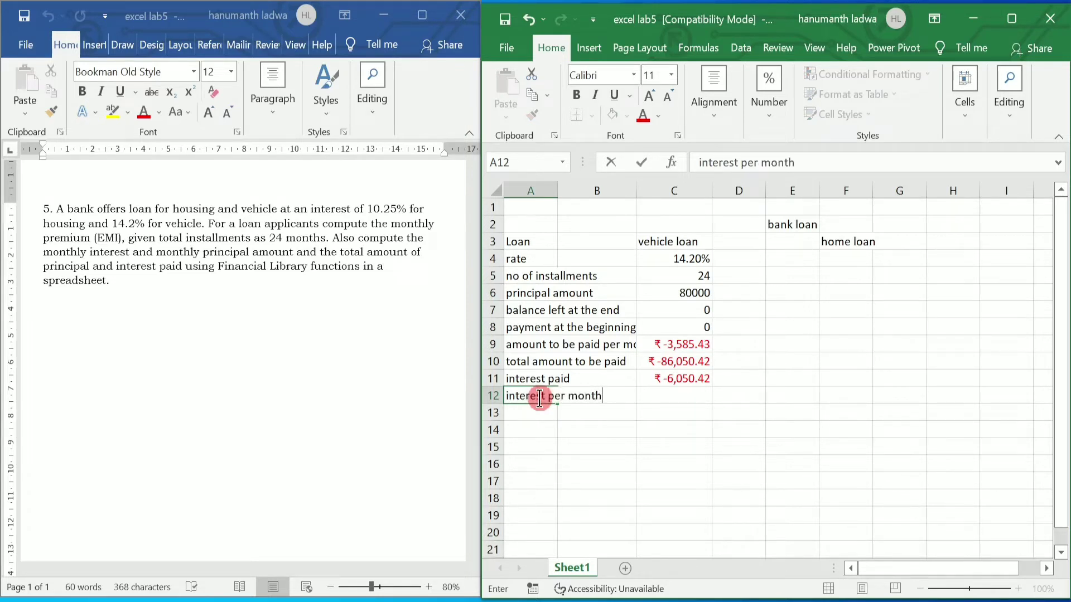
key(Tab)
key(Tab)
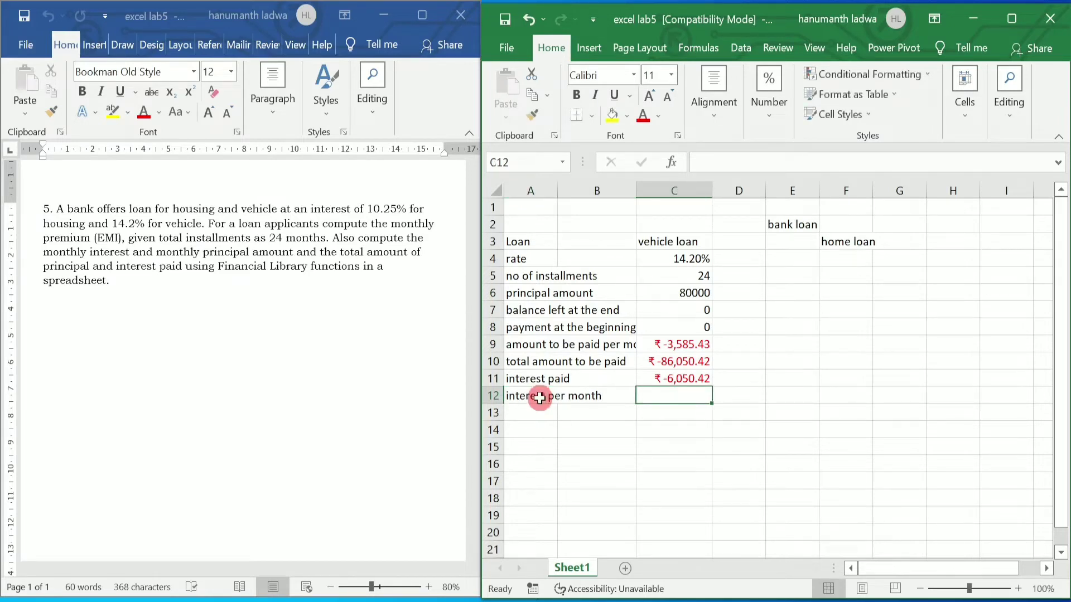
text(=)
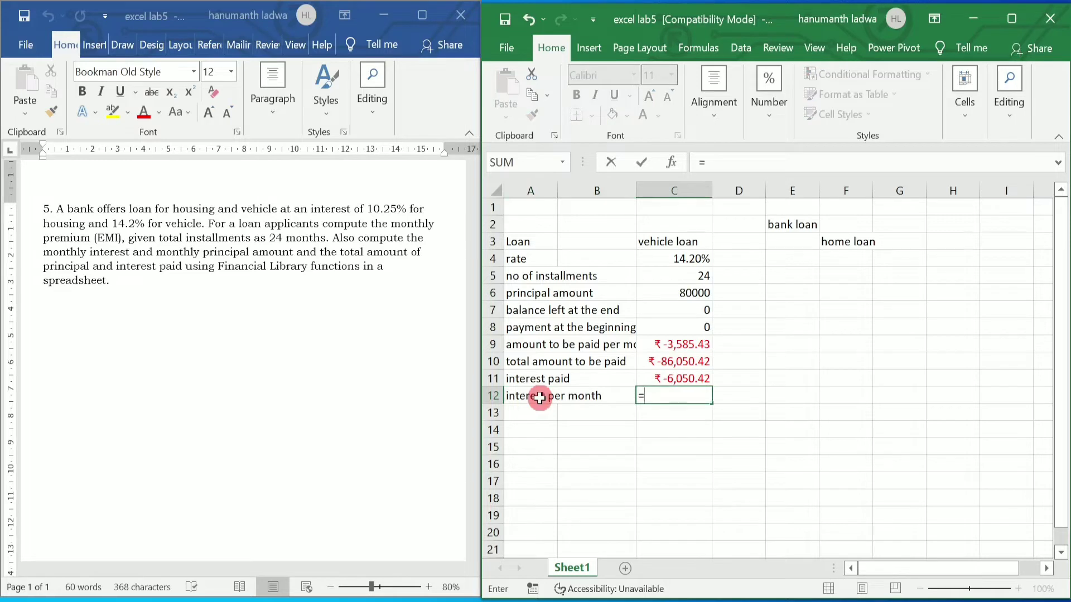
click(677, 380)
text(/)
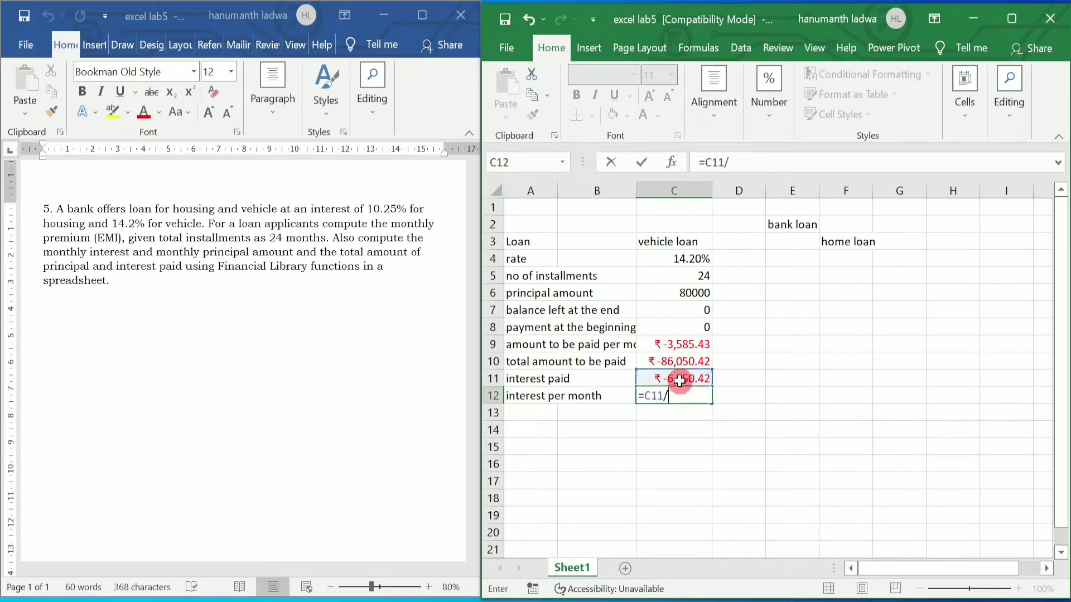
text(24)
key(Return)
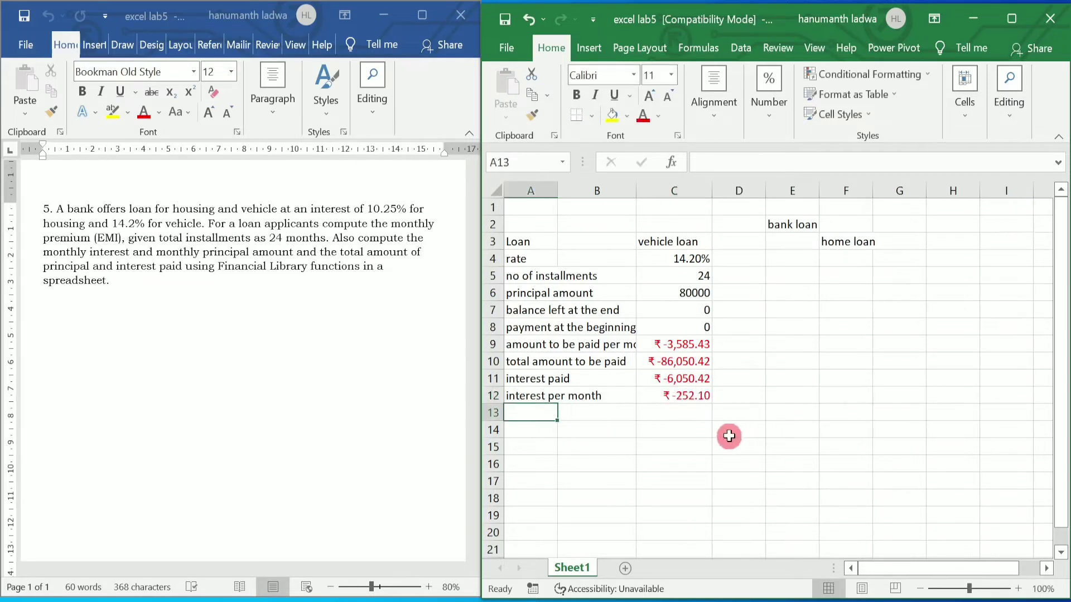
Step: Label row 13 'amount per month' and enter =C9-C12 in C13, showing ₹ -3,333.33
text(amount p)
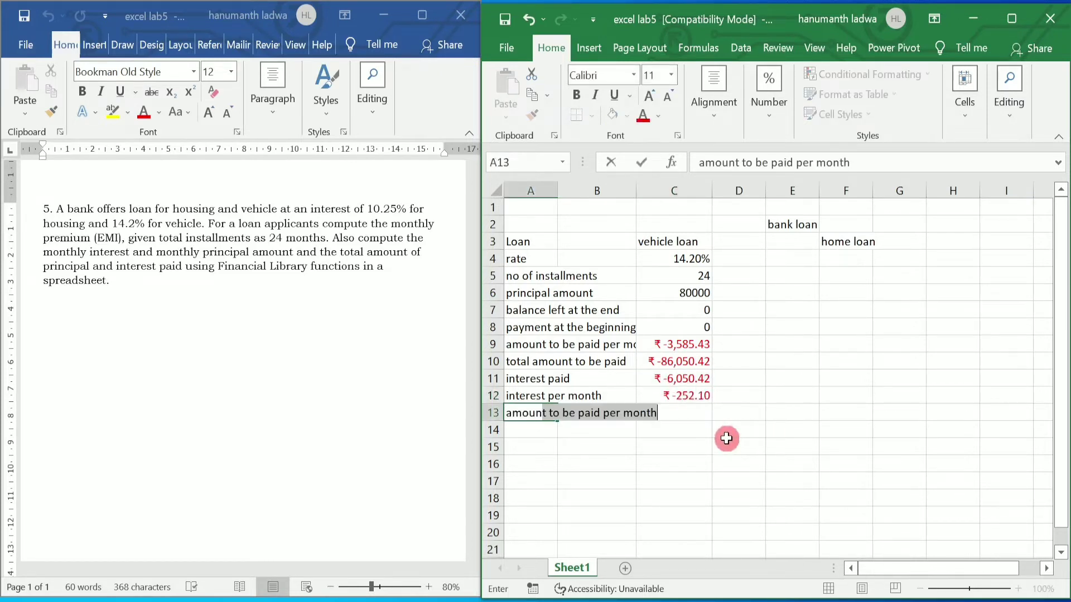
text(er month)
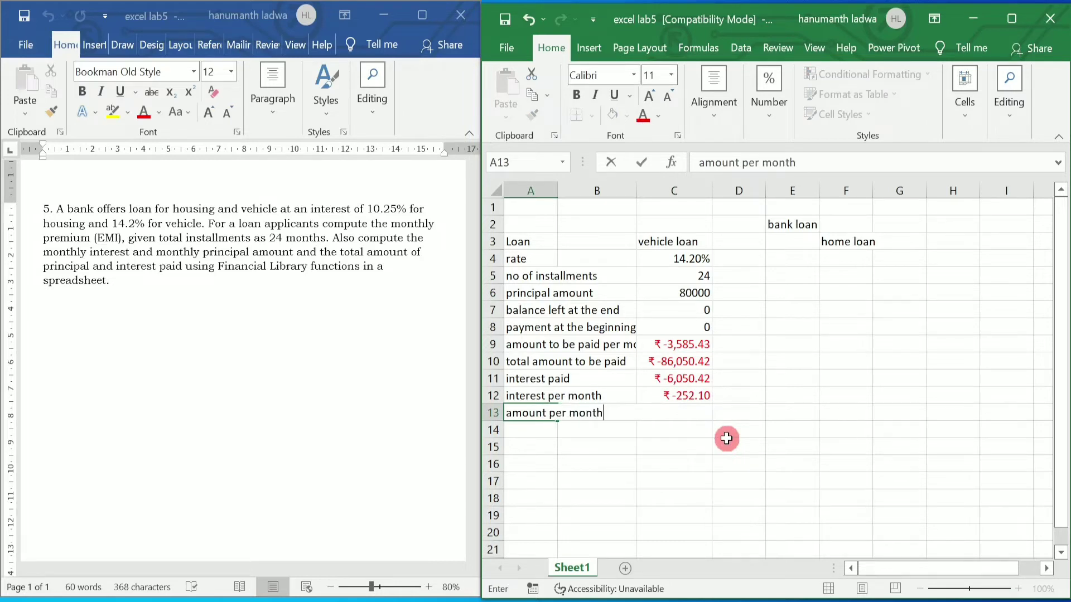
key(Tab)
key(Tab)
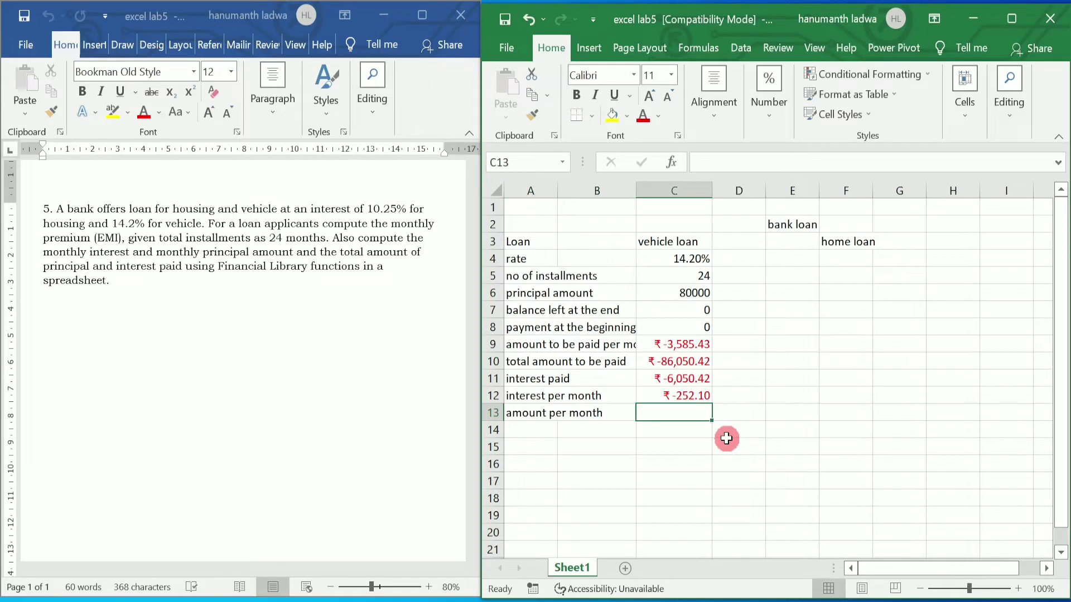
text(=)
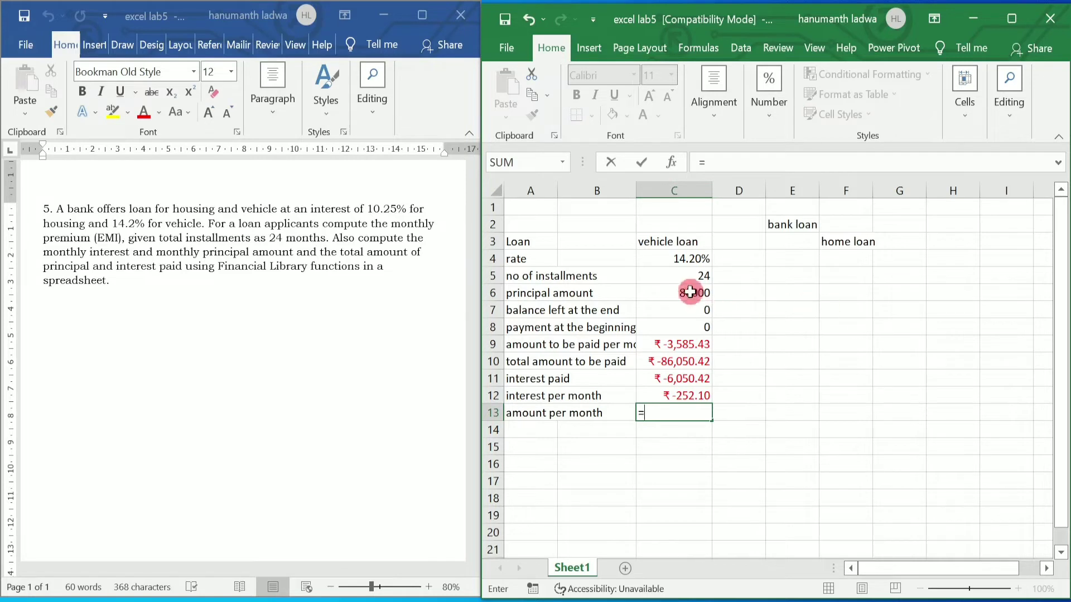
click(673, 344)
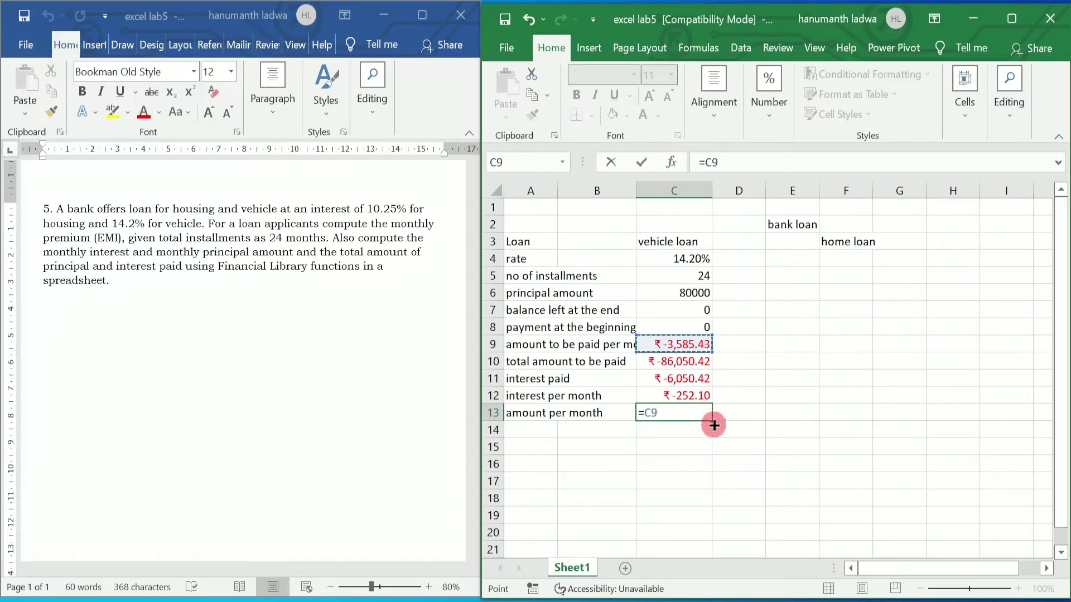
text(-)
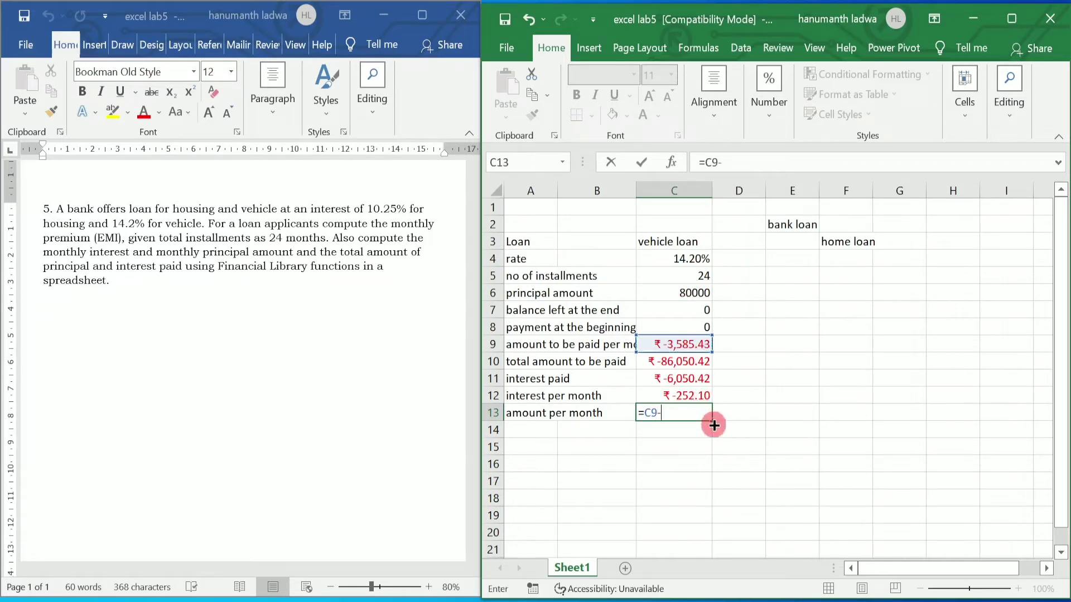
click(693, 396)
key(Return)
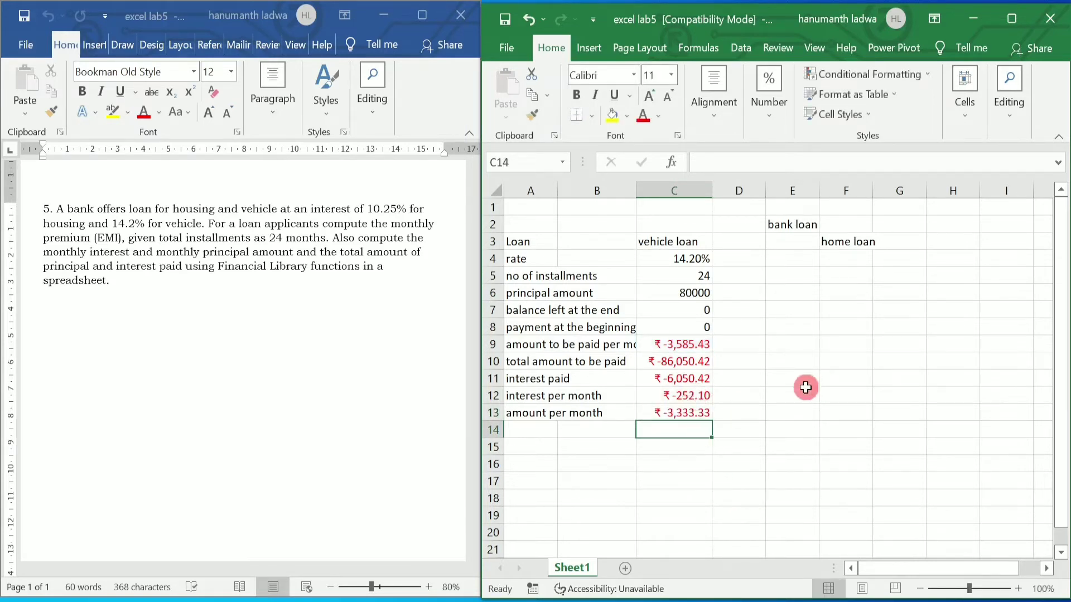
click(813, 260)
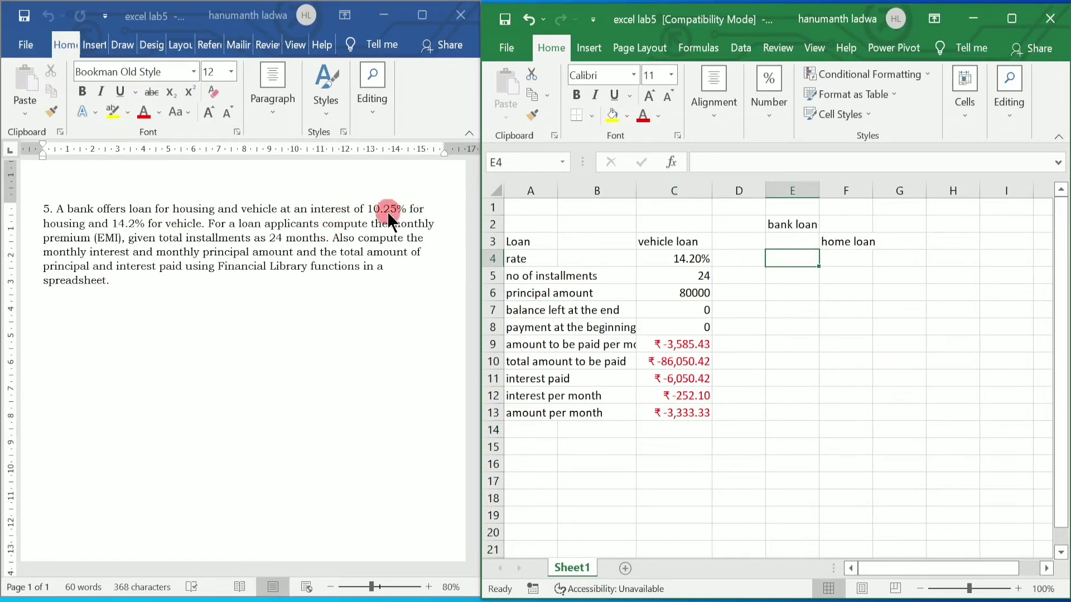
Step: Maximize the window and enter bank loan values 10.25%, 24, 1500000, 0, 0 in E4:E8
click(1011, 19)
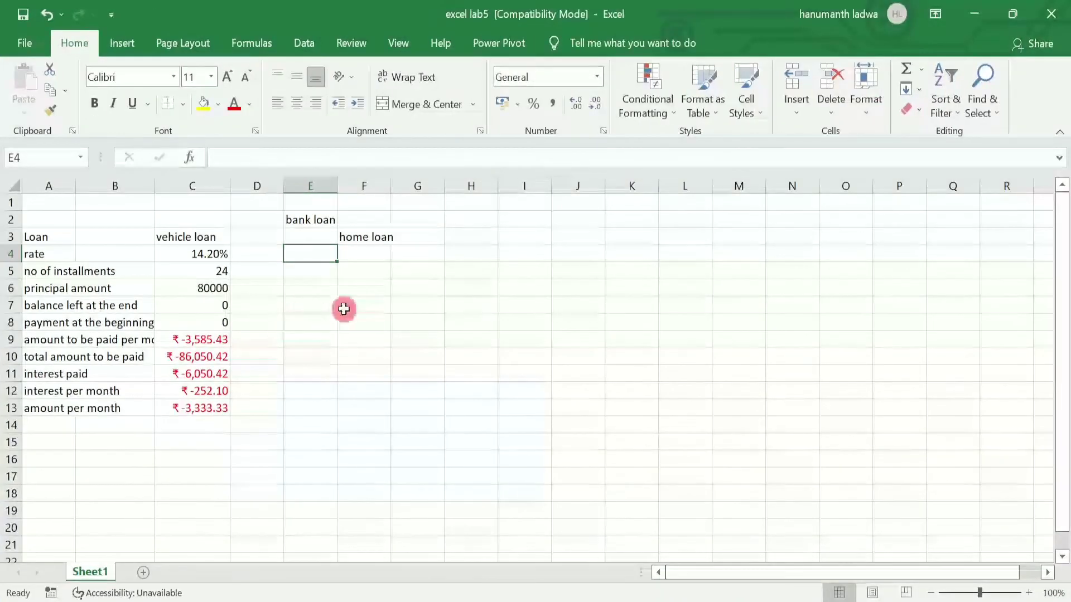
text(1)
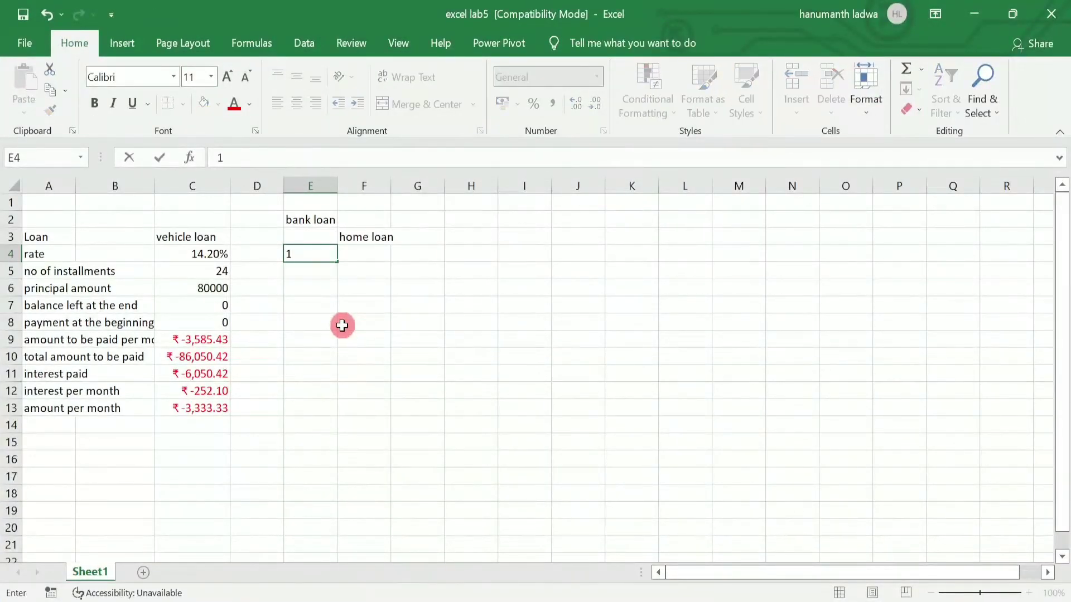
text(0.25%)
key(Return)
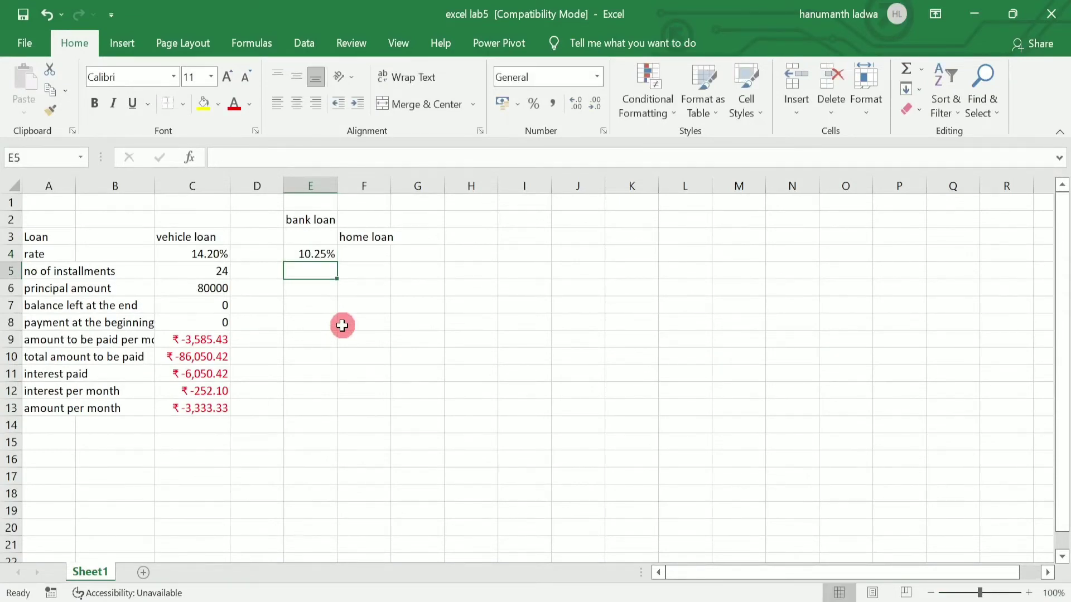
text(24)
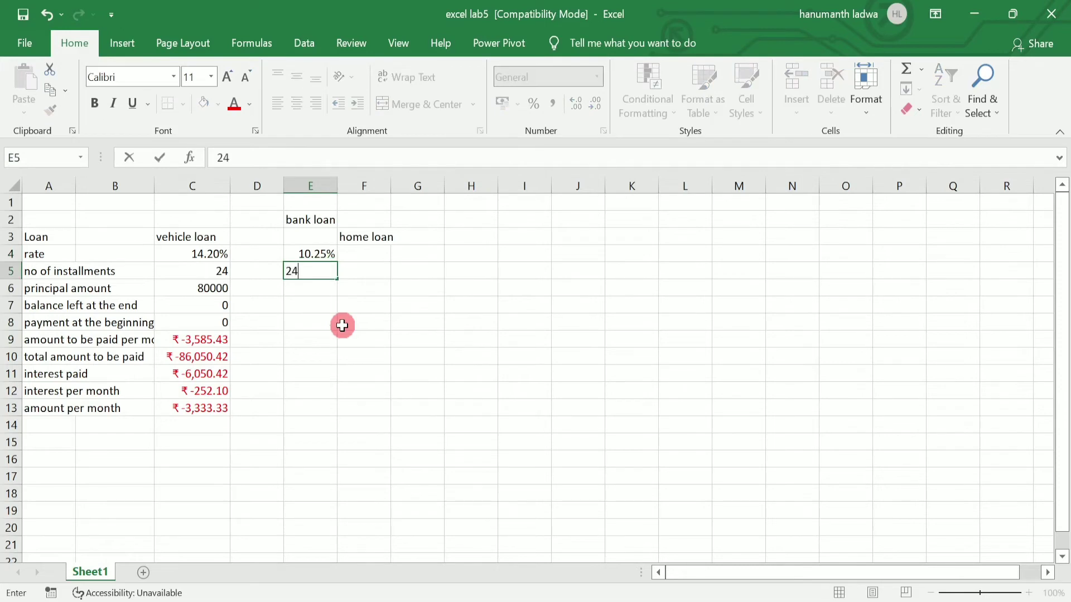
key(Return)
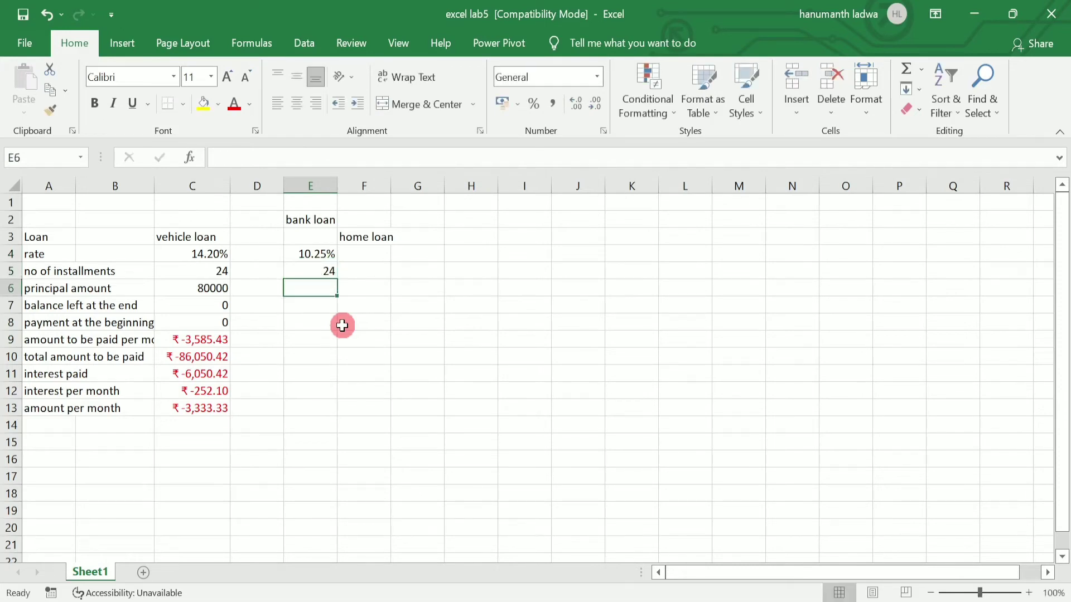
text(150)
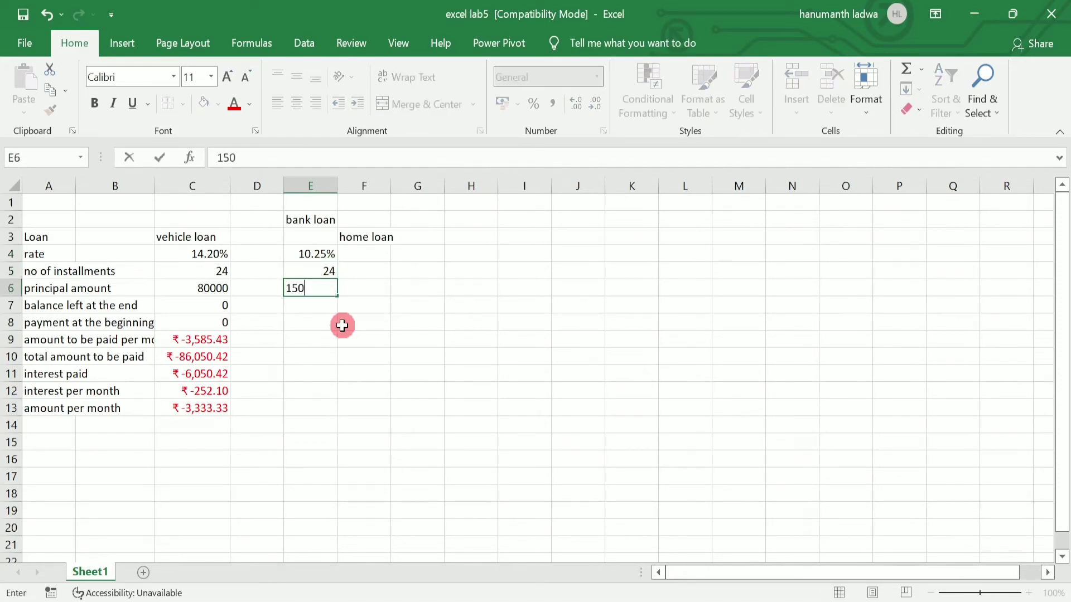
text(0000)
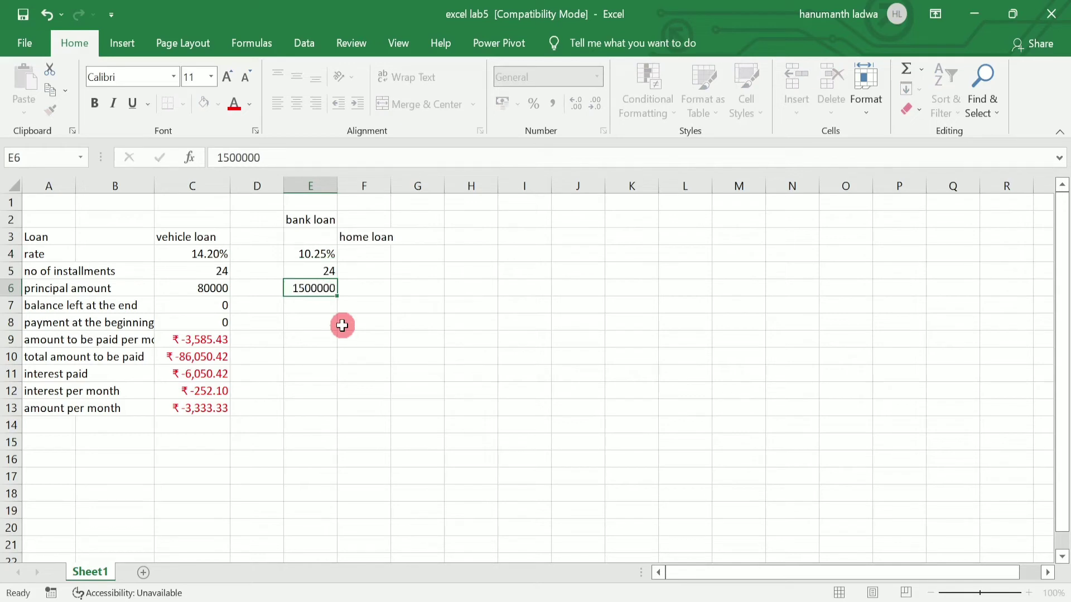
key(Return)
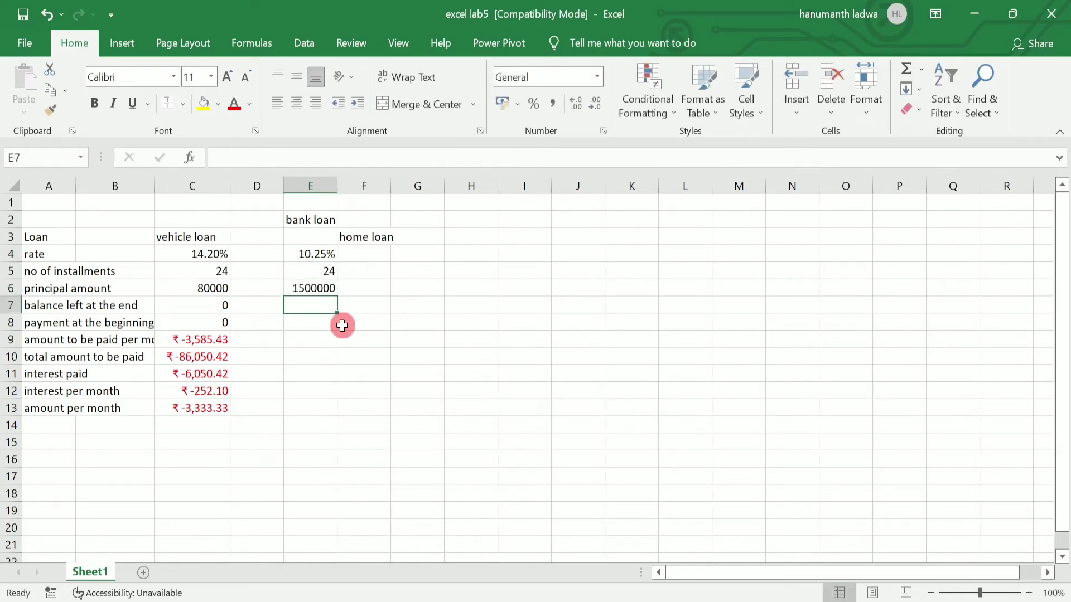
text(0)
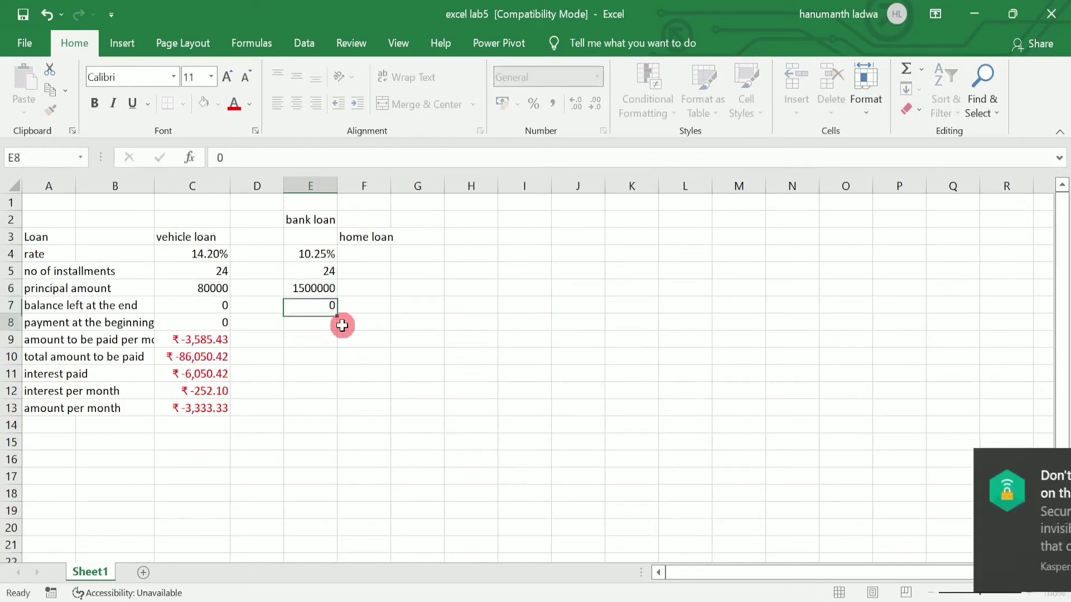
key(Return)
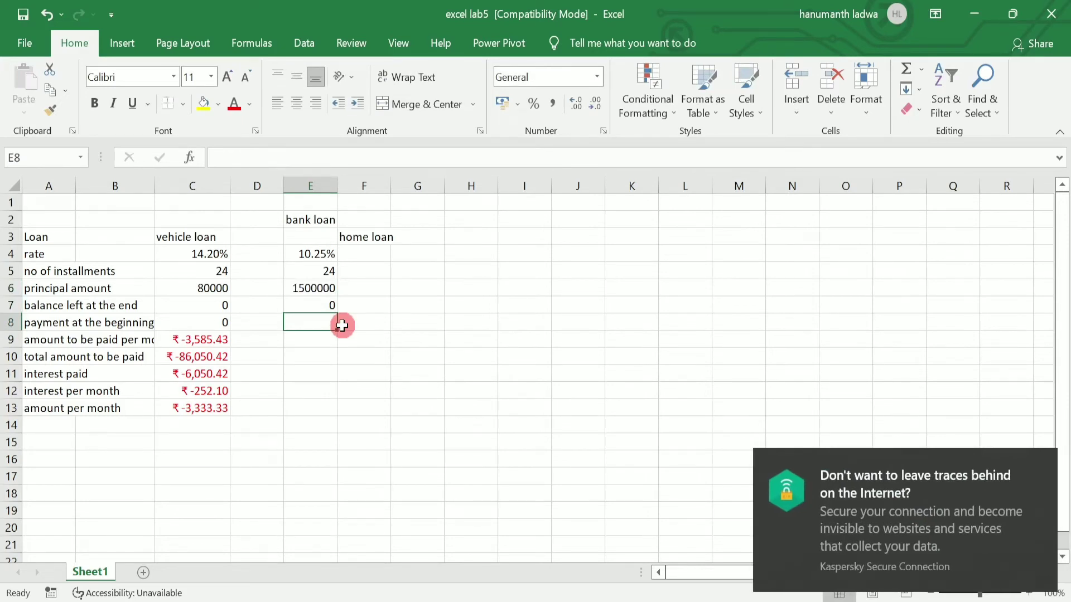
text(0)
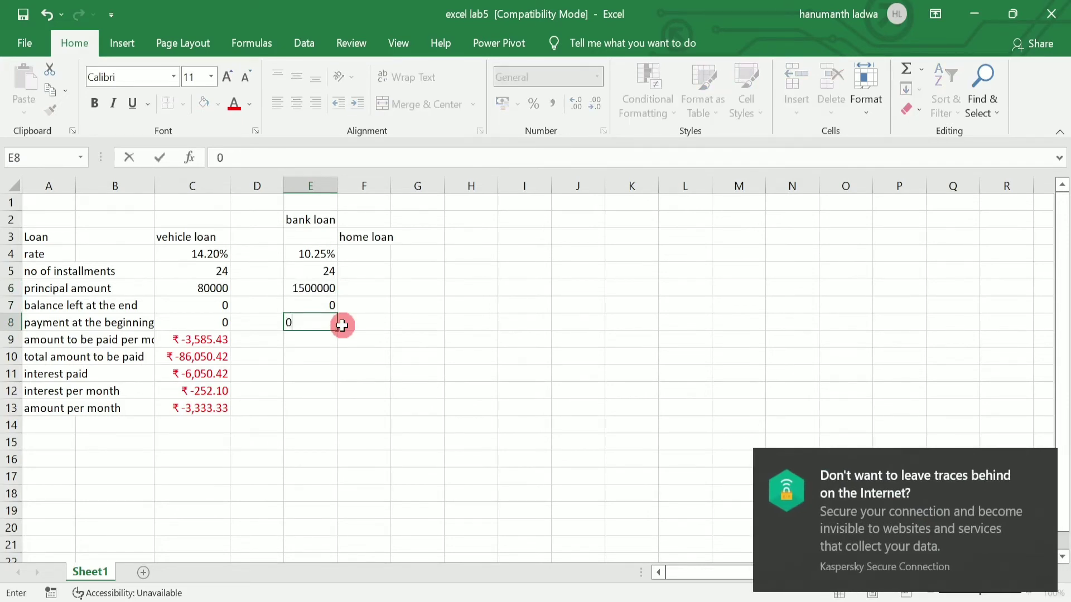
key(Return)
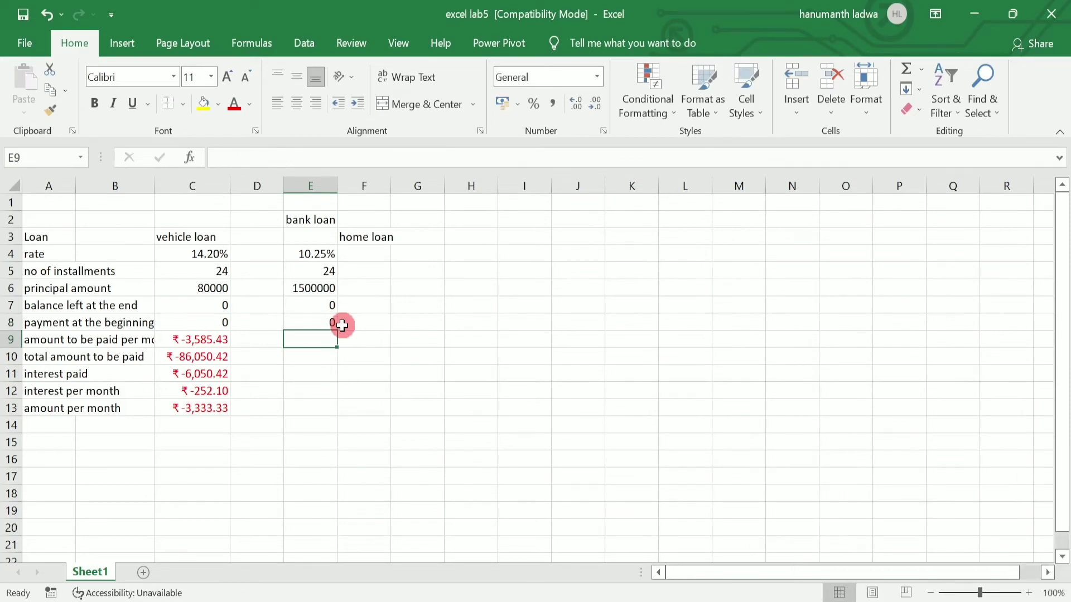
Step: Widen column B and begin E9's PMT formula with the rate E4/24
drag(155, 192, 179, 190)
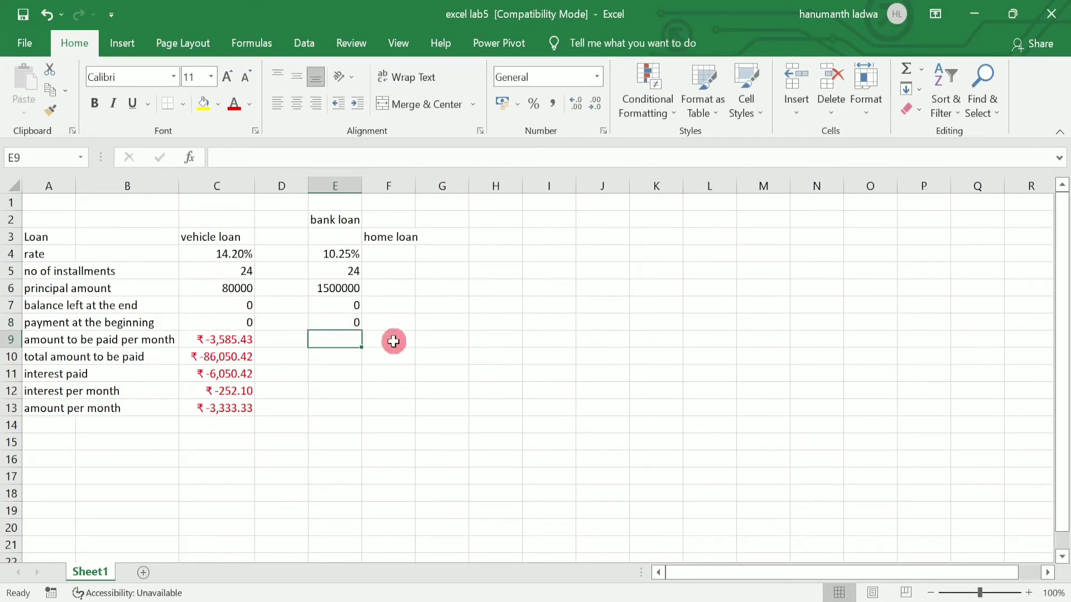
text(=)
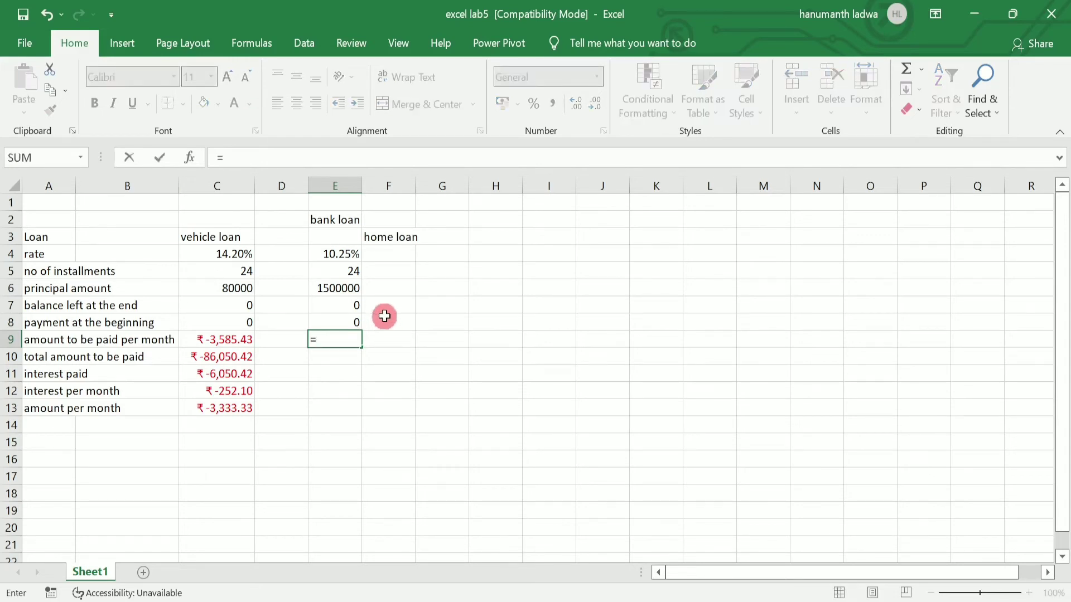
text(pm)
key(Tab)
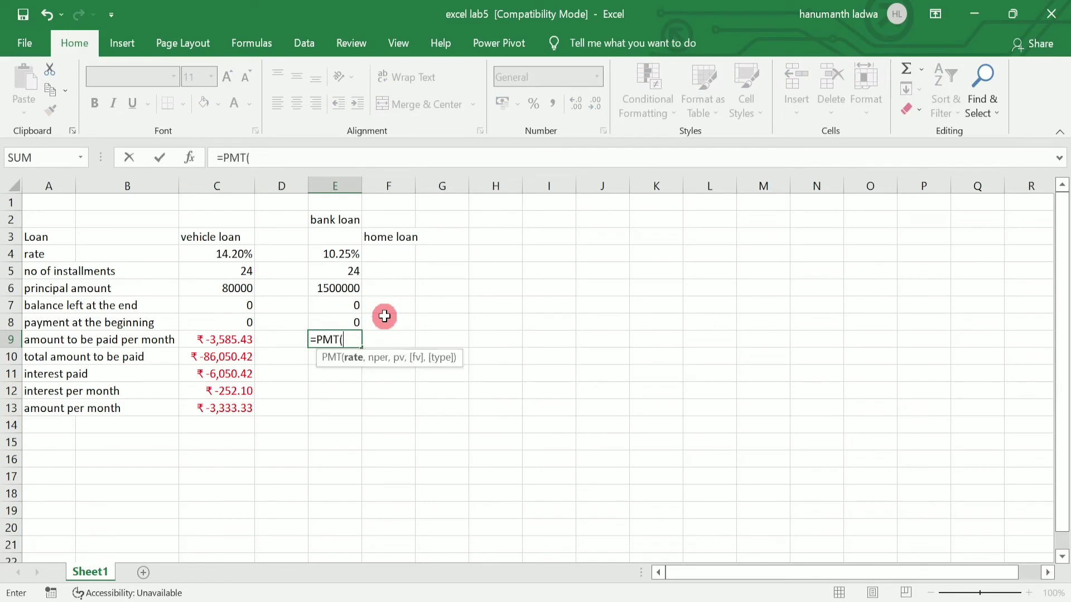
click(342, 252)
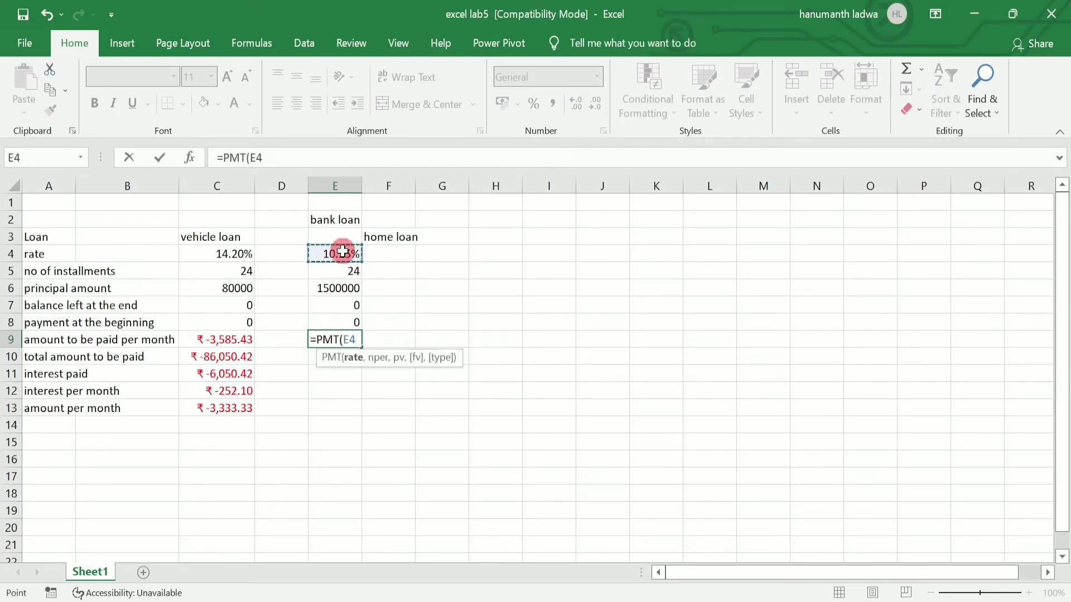
text(/24,)
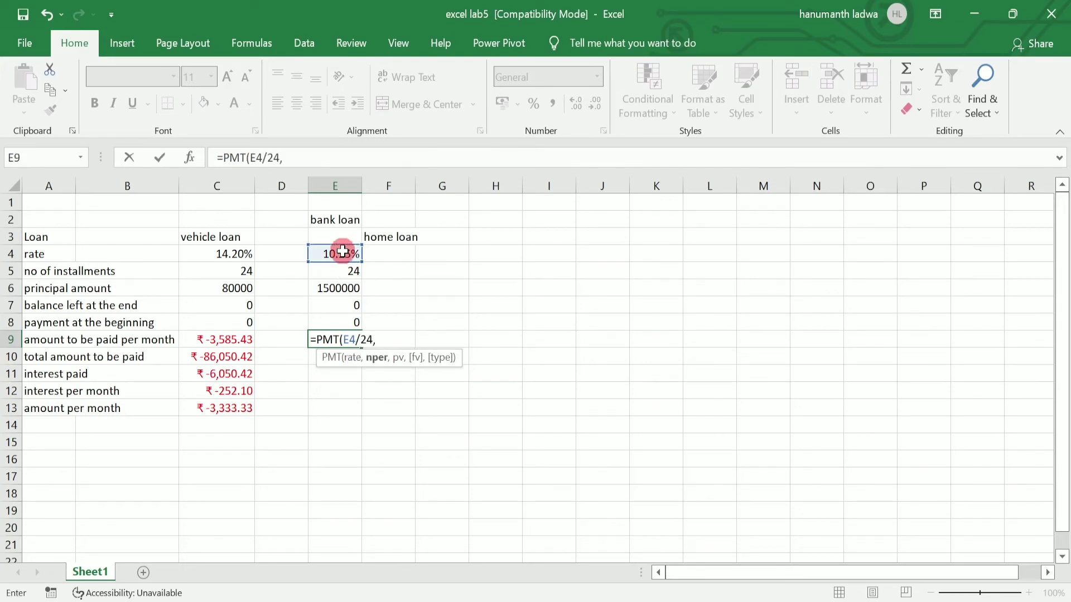
Step: Complete =PMT(E4/24,E5,E6,E7,E8) in E9, giving a monthly payment of ₹ -65,891.09
click(344, 270)
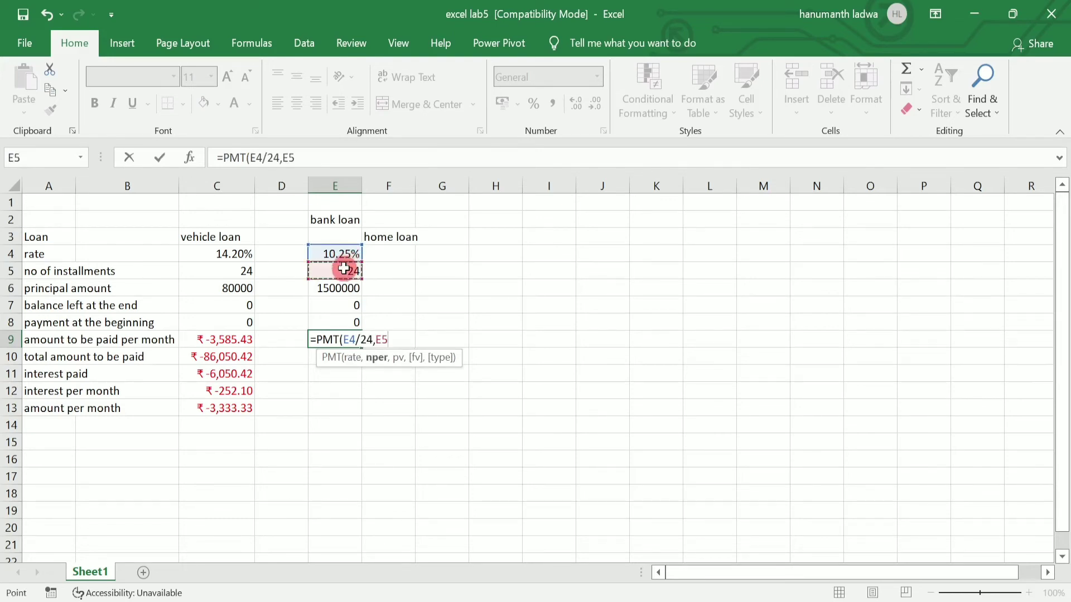
text(,)
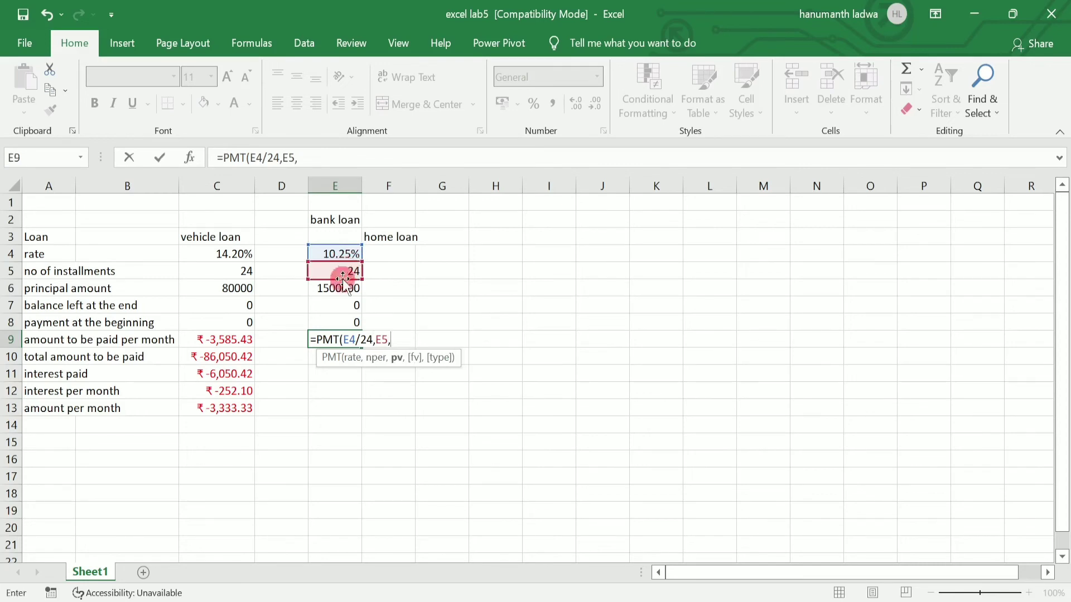
click(338, 289)
text(,)
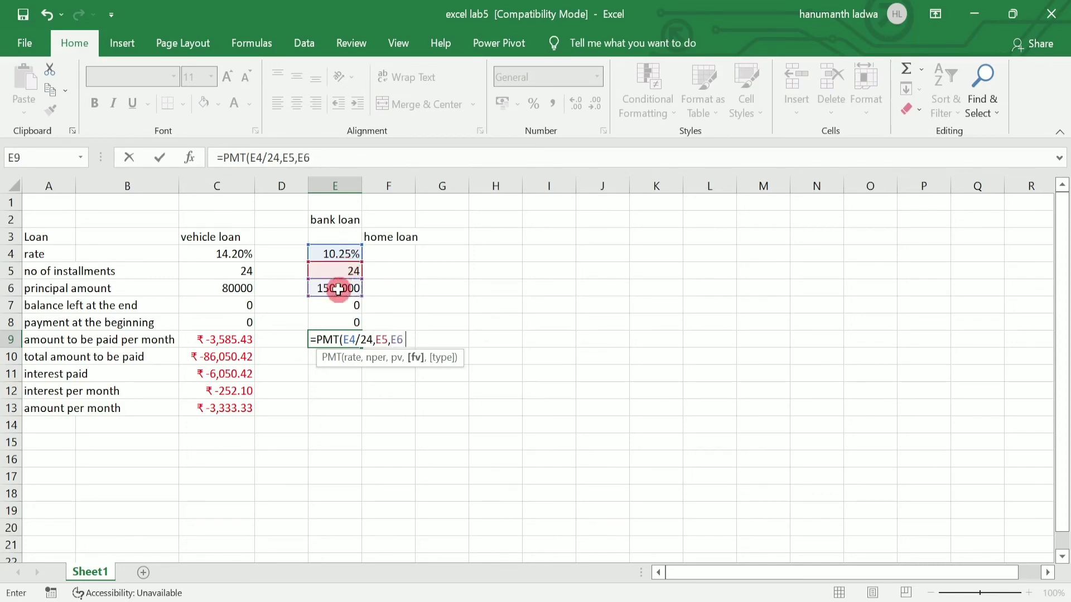
click(339, 308)
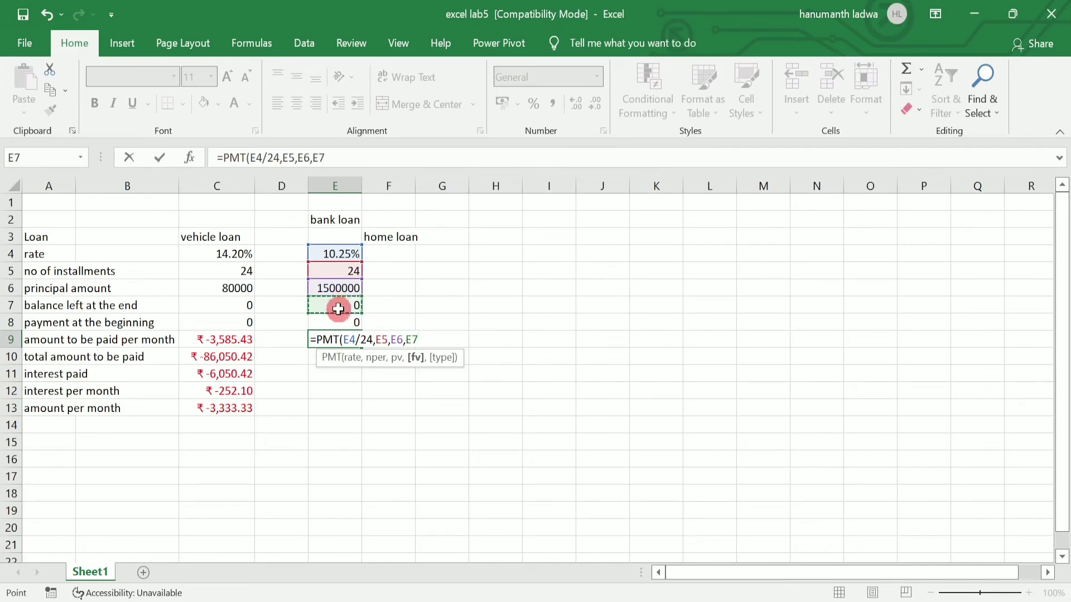
text(,)
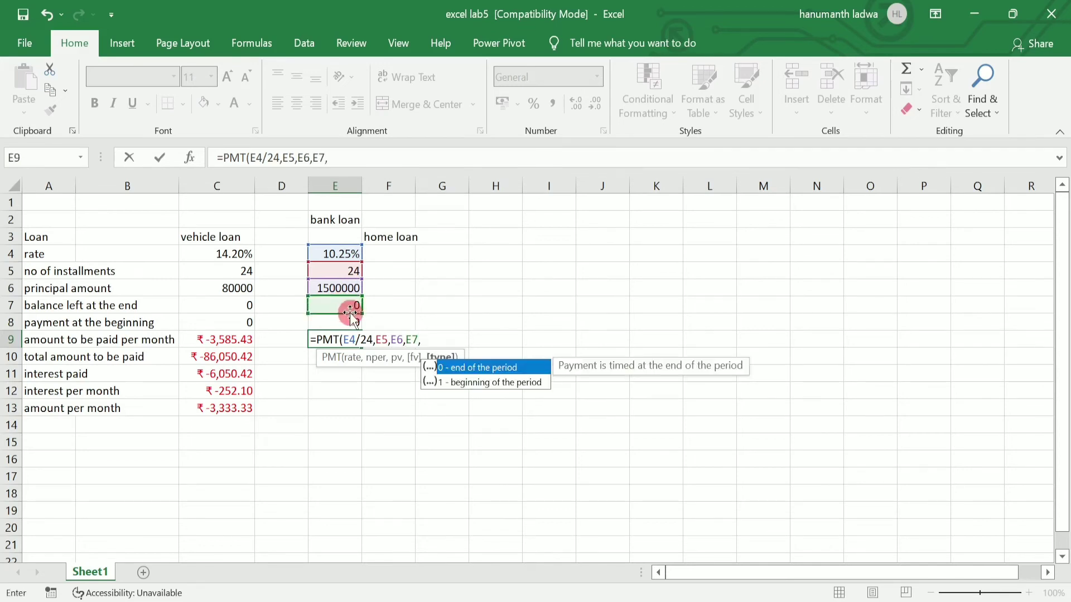
click(344, 322)
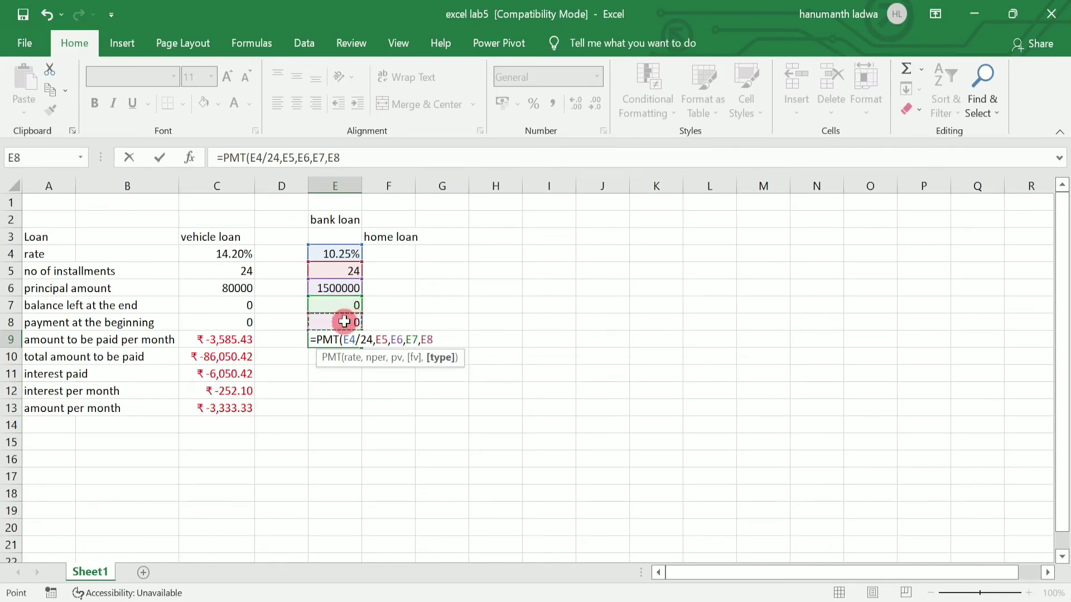
text())
key(Return)
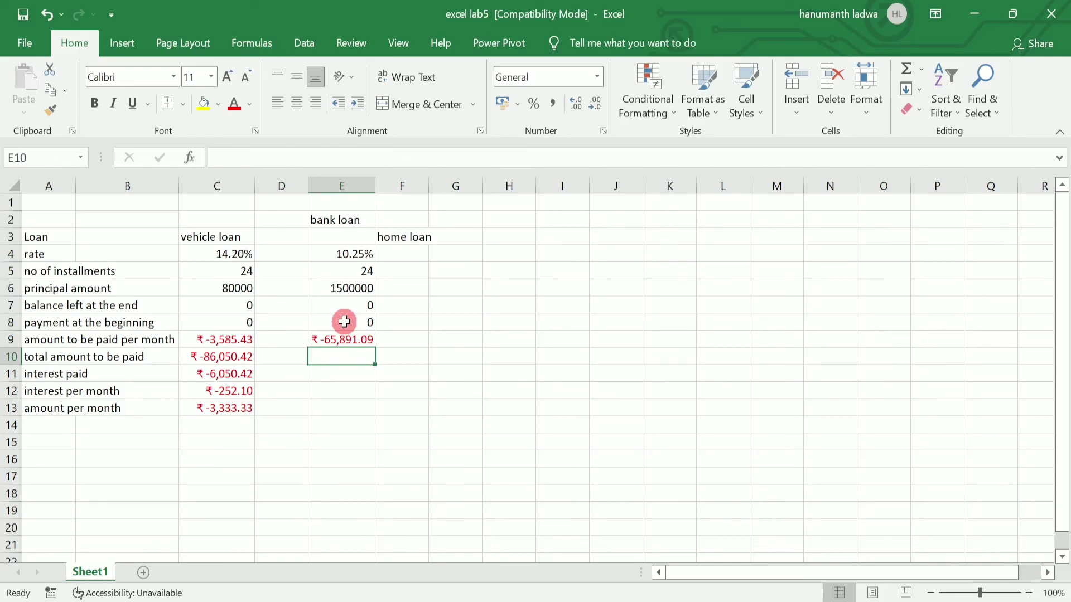
Step: Enter =E9*24 in E10 for a bank loan total of ₹ -15,81,386.11
text(=)
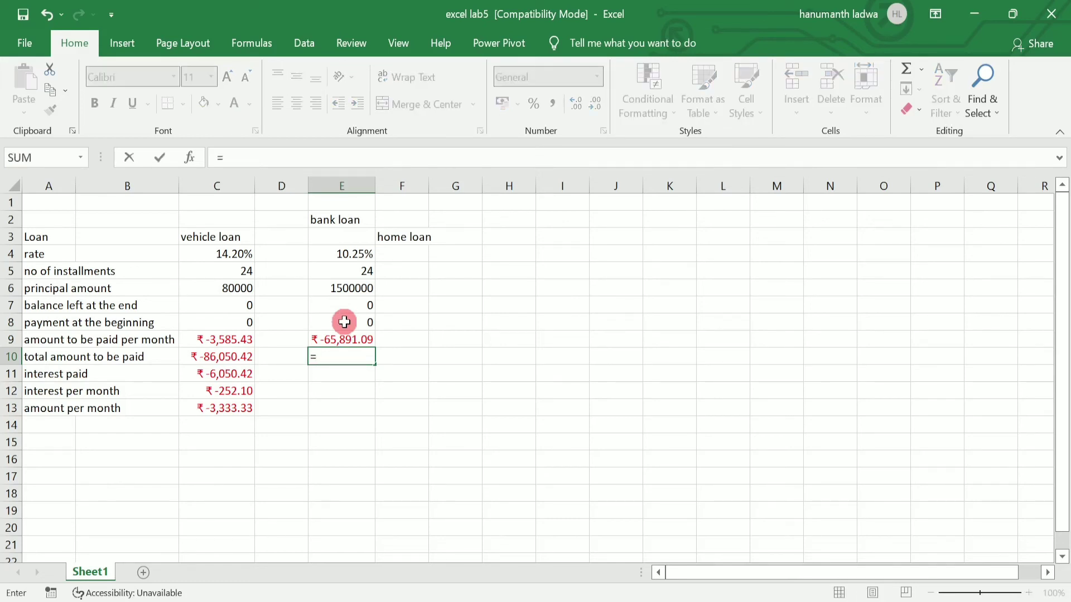
click(350, 338)
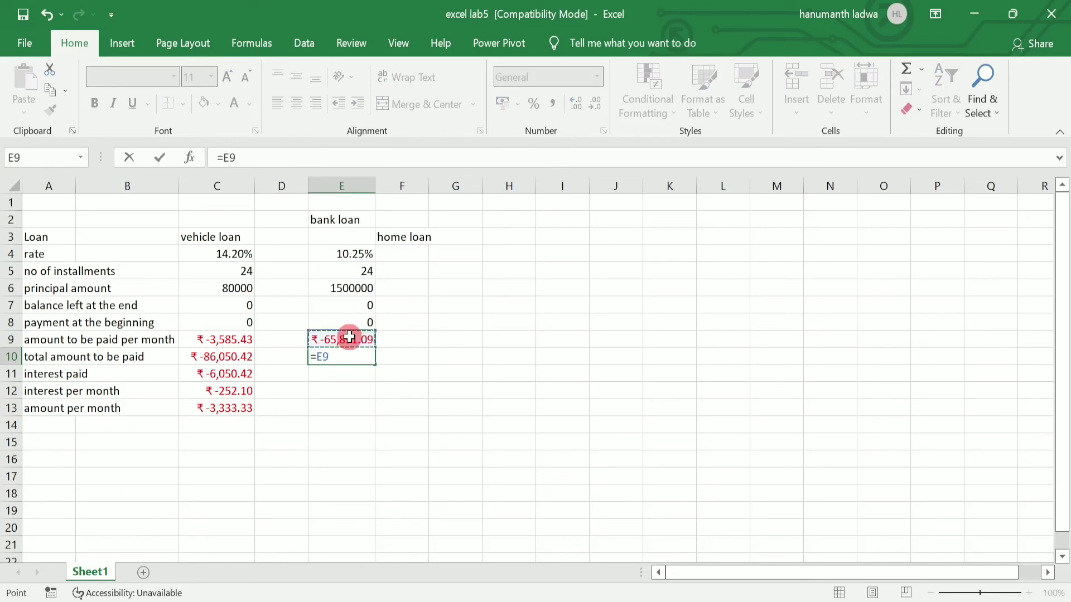
text(*24)
key(Return)
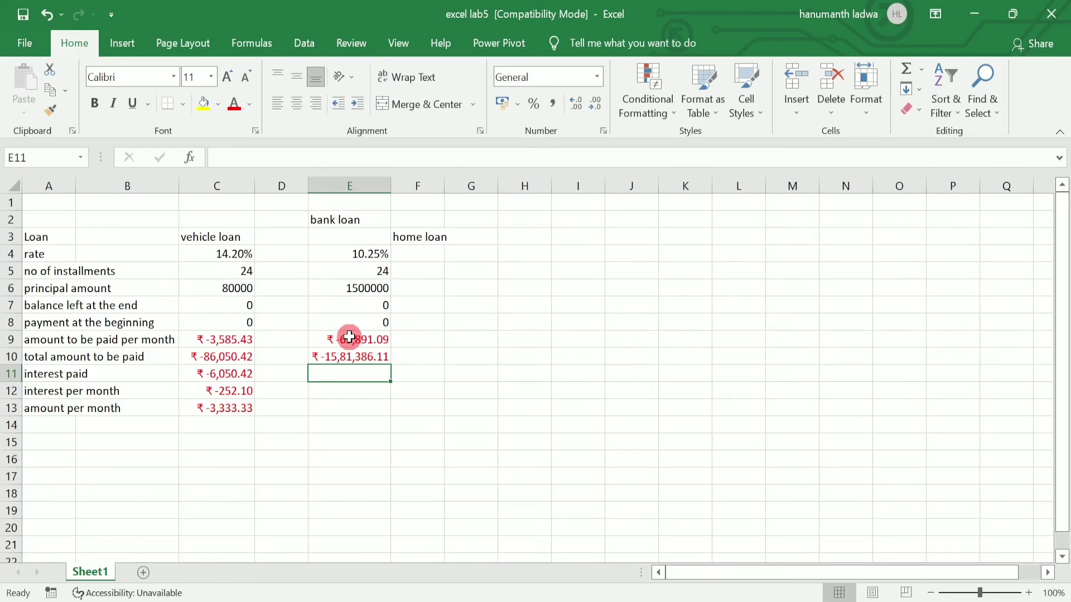
Step: Enter =E10+E6 in E11 to compute the interest paid, ₹ -81,386.11
text(=)
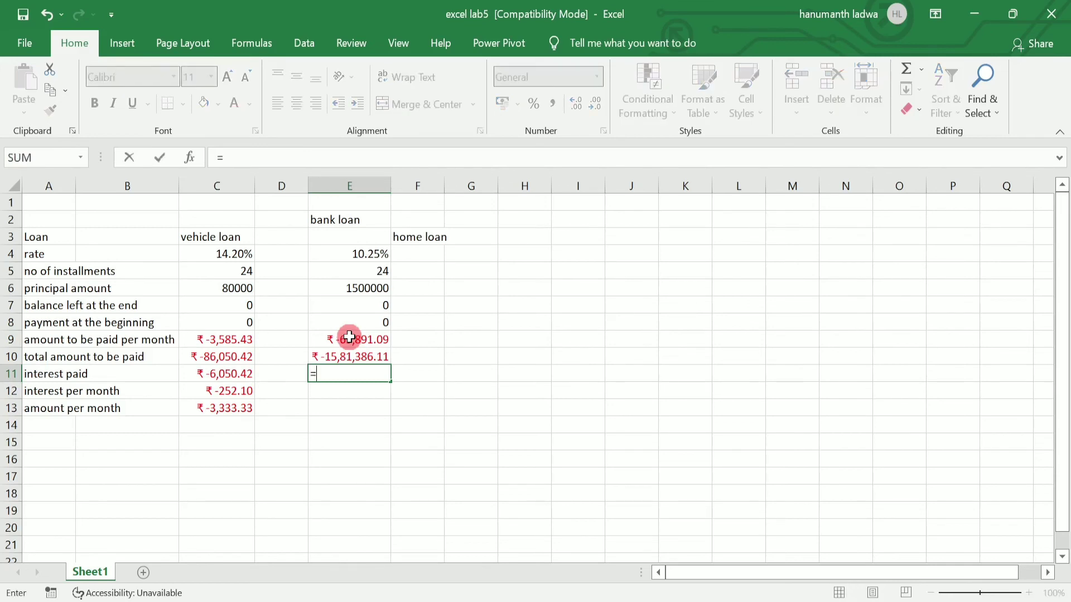
click(370, 357)
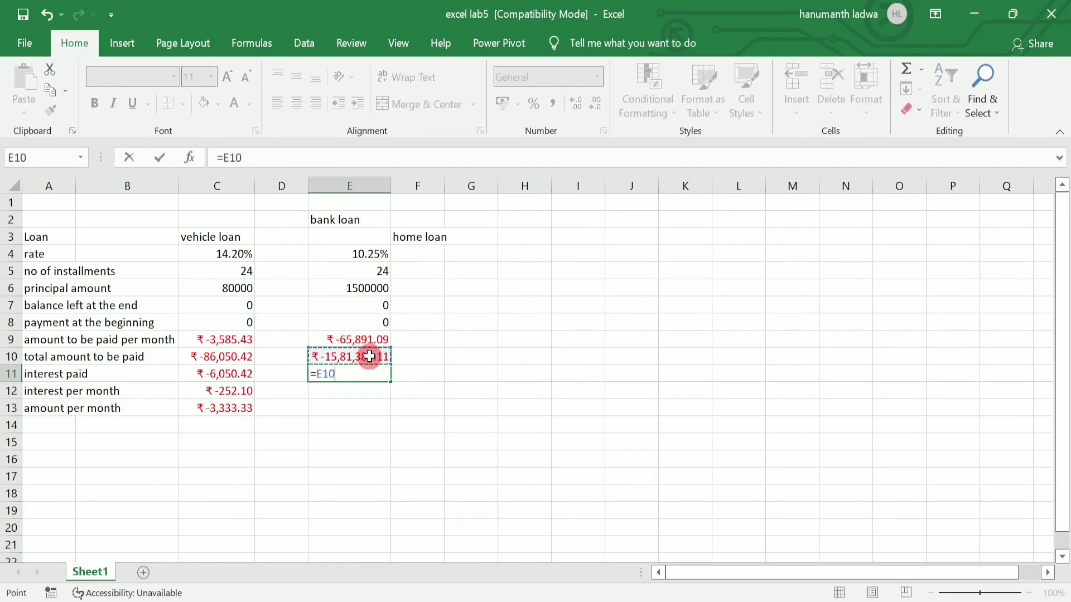
text(+)
click(365, 287)
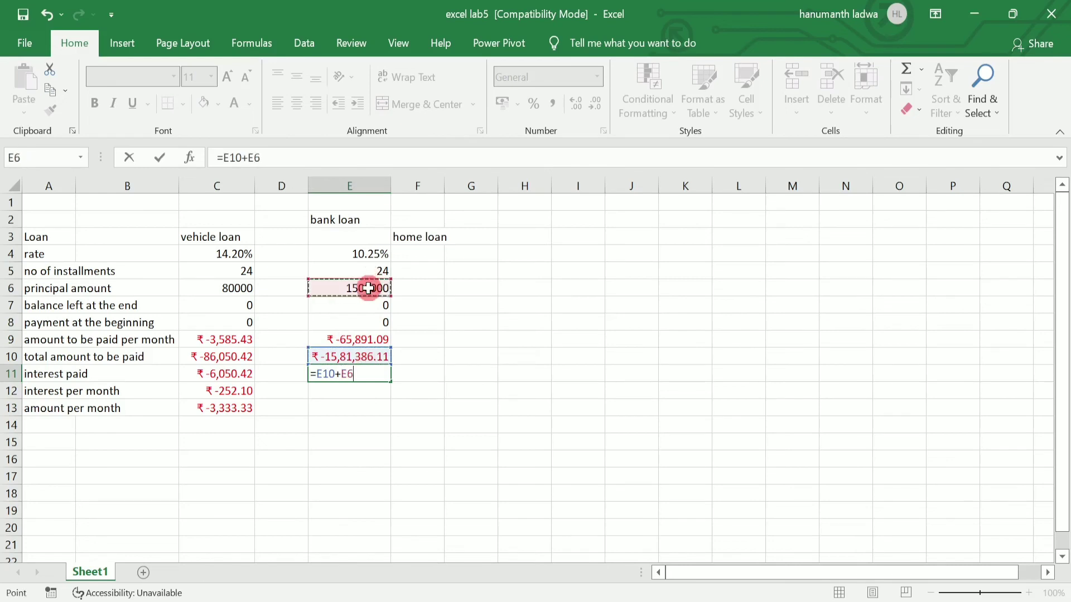
key(Return)
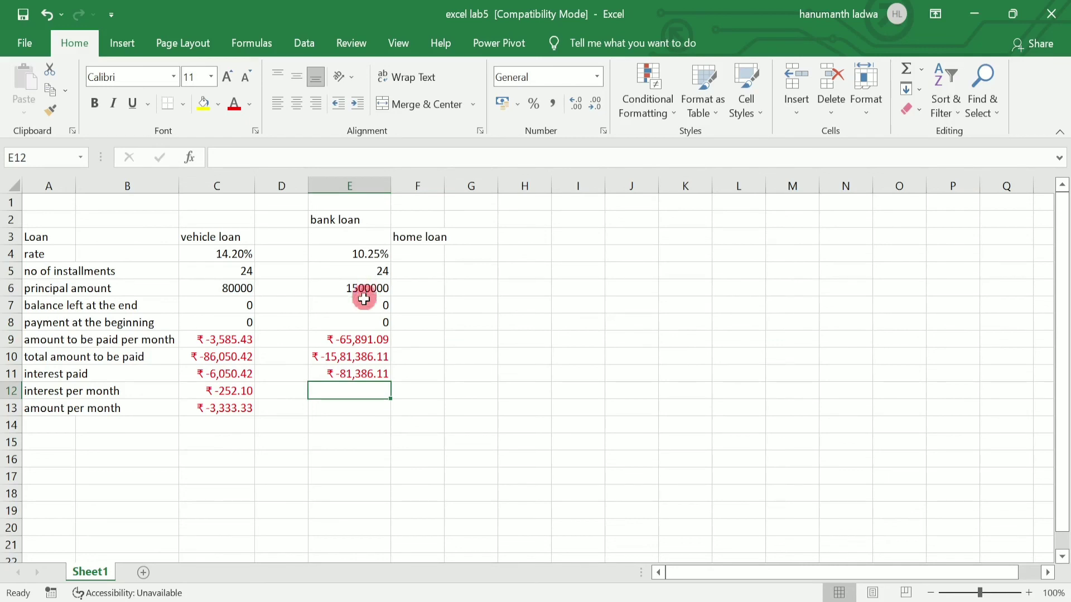
Step: Enter =E11/24 in E12 for interest per month of ₹ -3,391.09
text(=)
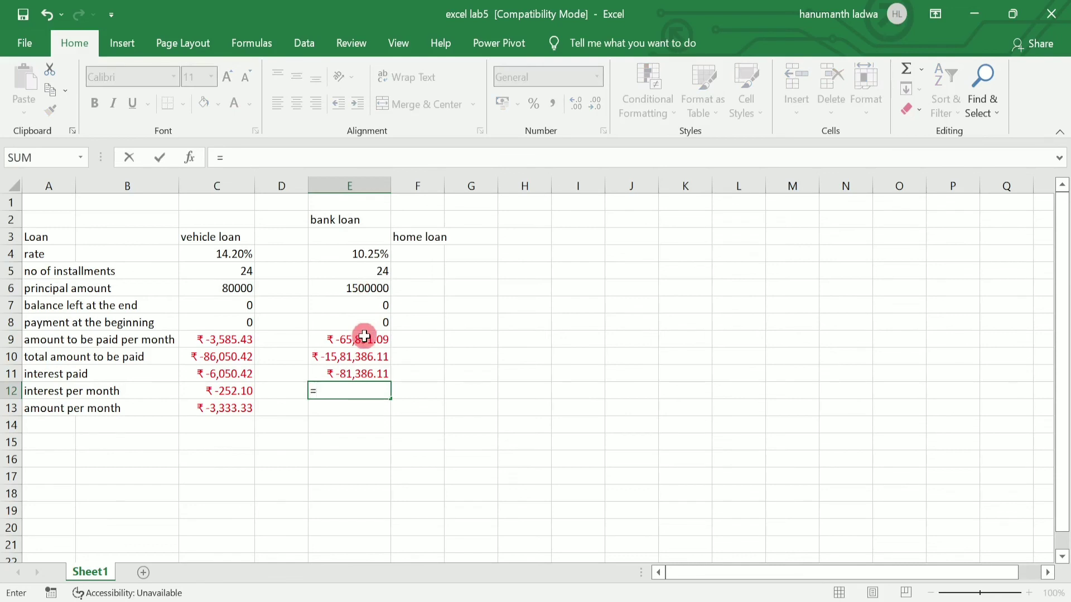
click(357, 374)
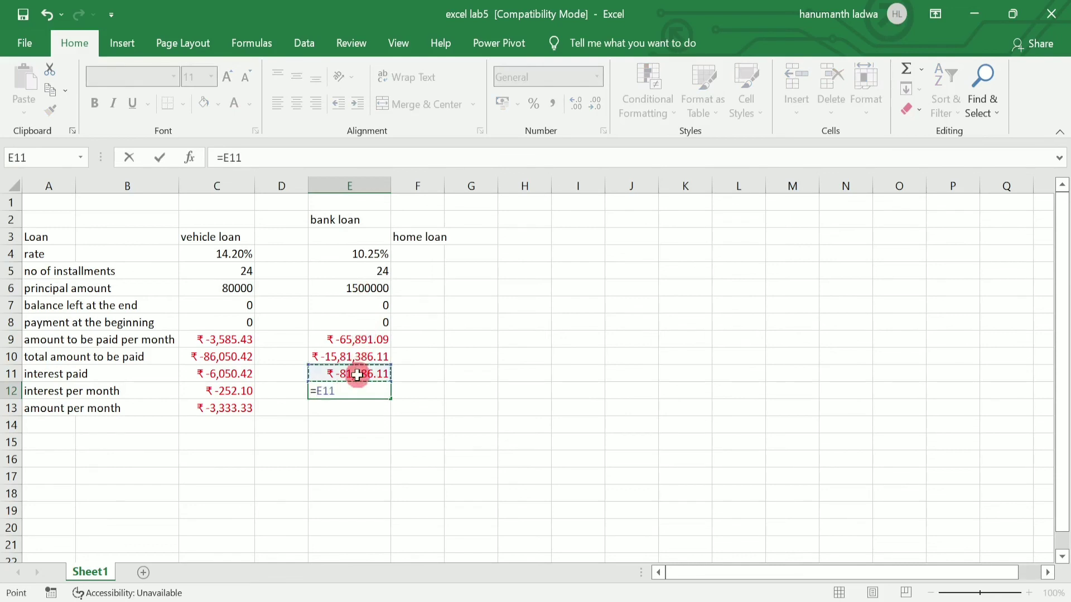
text(/24)
key(Return)
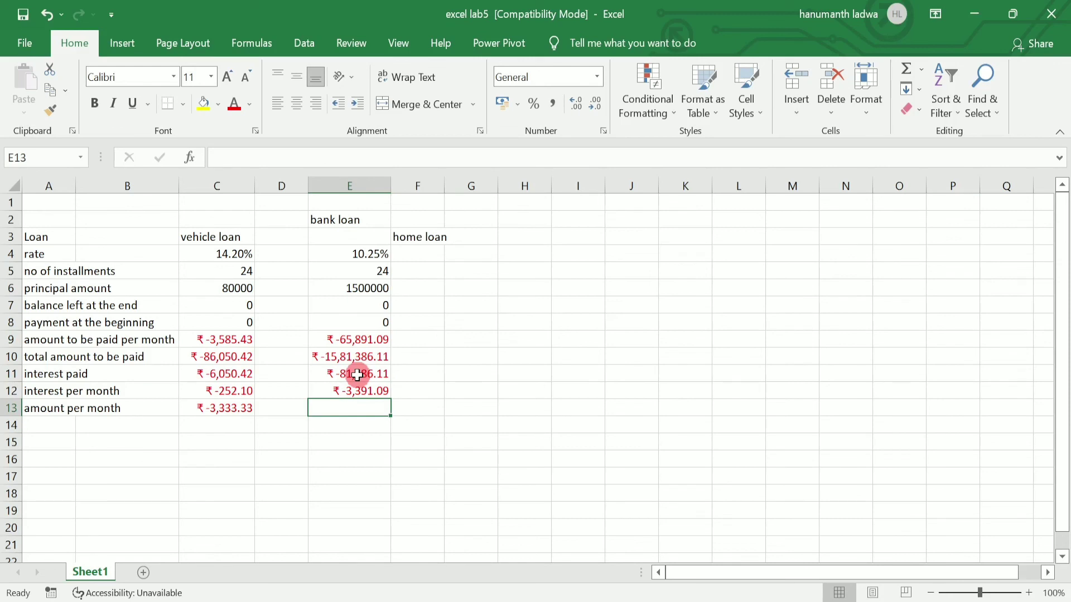
Step: Enter =E9-E12 in E13 for an amount per month of ₹ -62,500.00
text(=)
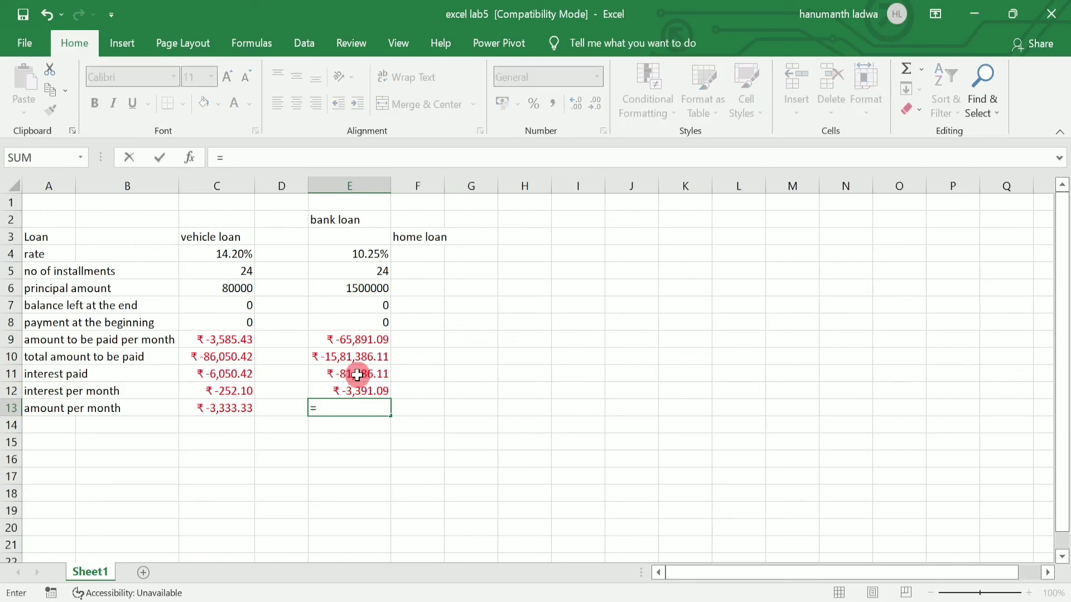
click(366, 339)
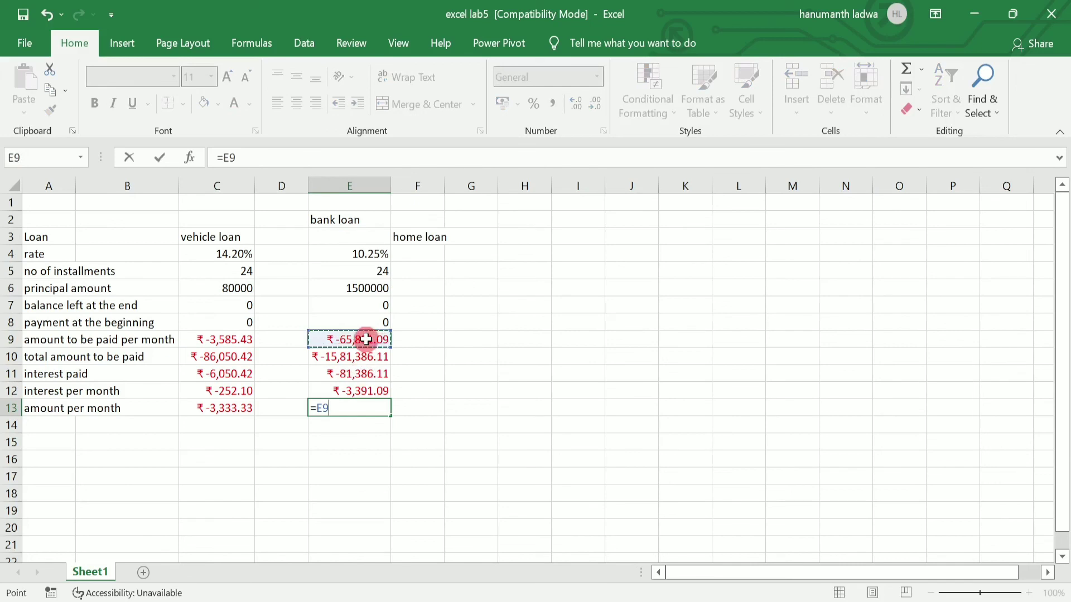
text(-)
click(364, 392)
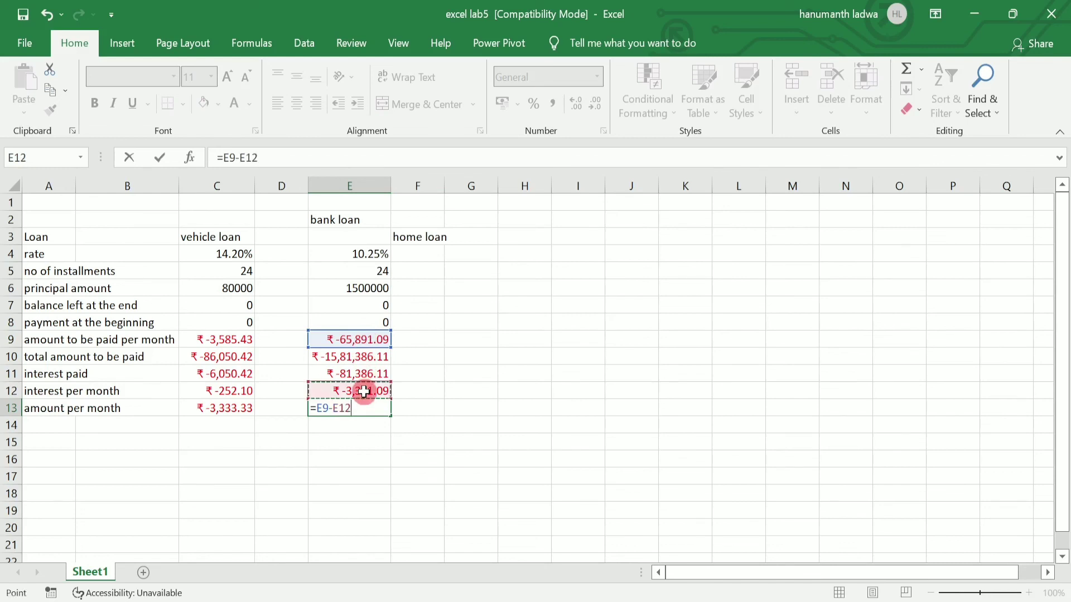
key(Return)
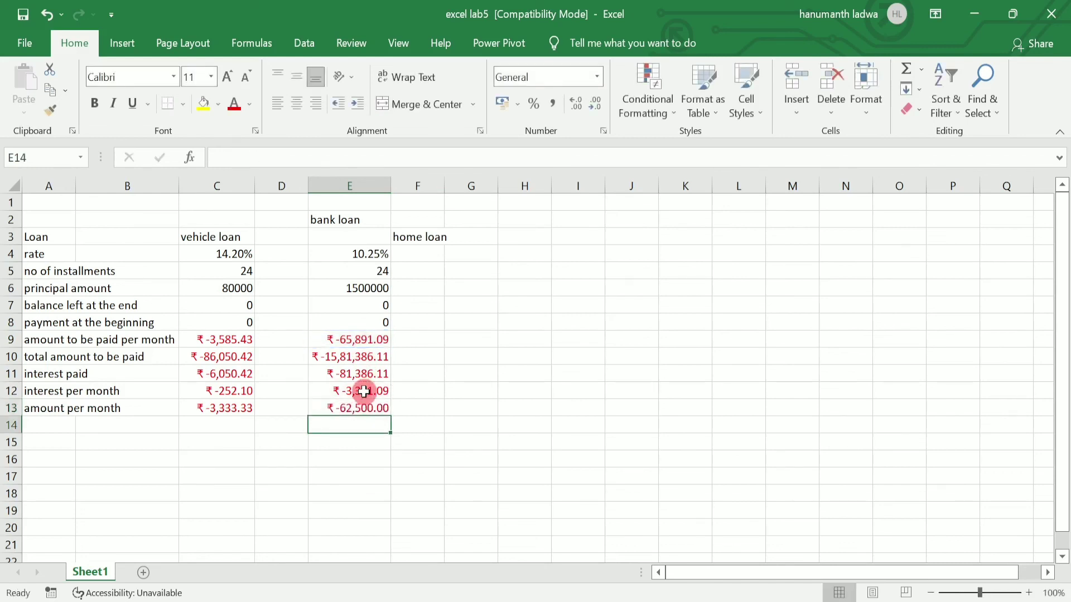